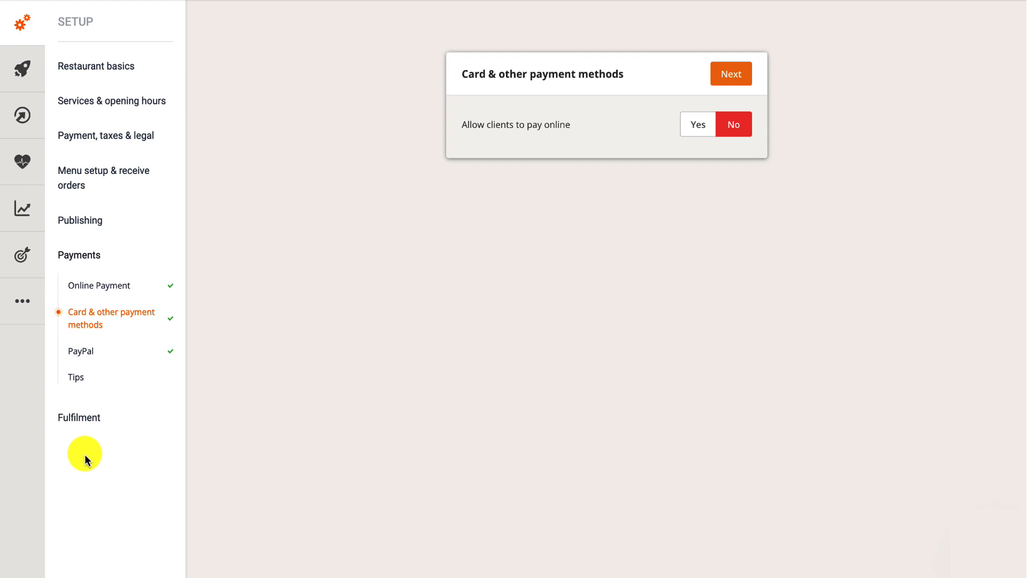
- Set 'Allow clients to pay online' to Yes and pick Stripe as the card payment provider
left_click(684, 133)
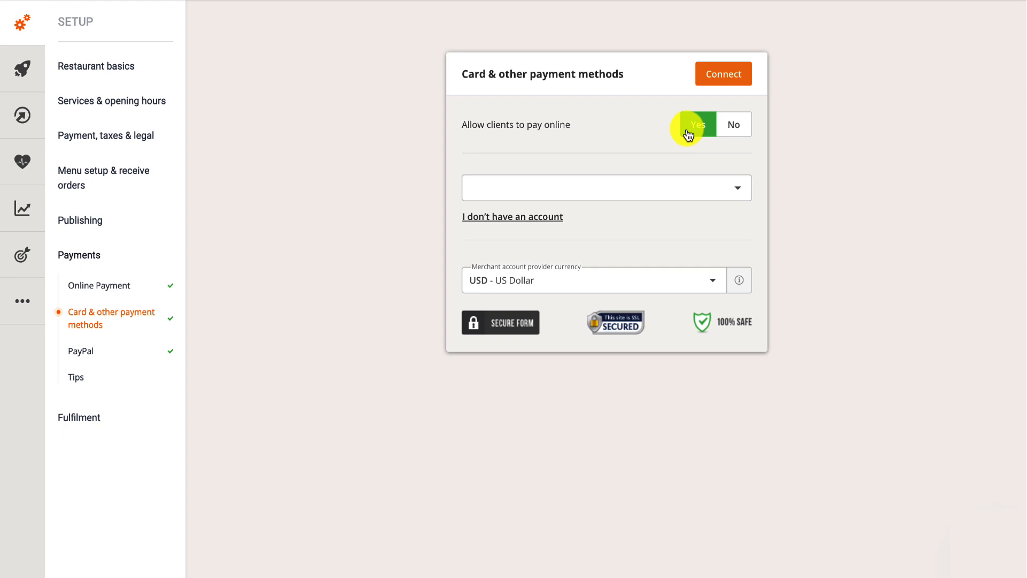
left_click(738, 191)
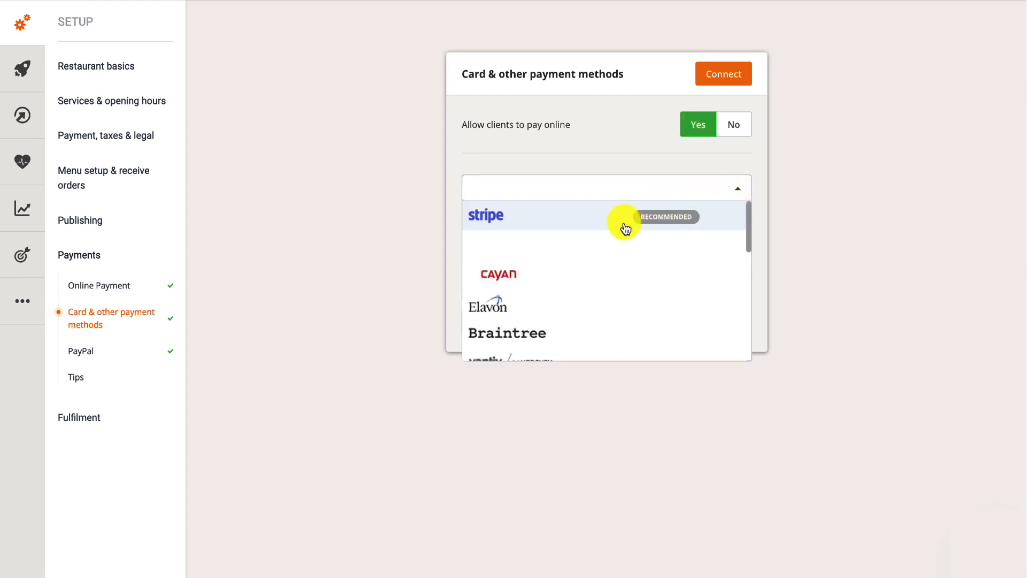
scroll(624, 225, "down", 3)
scroll(626, 229, "down", 5)
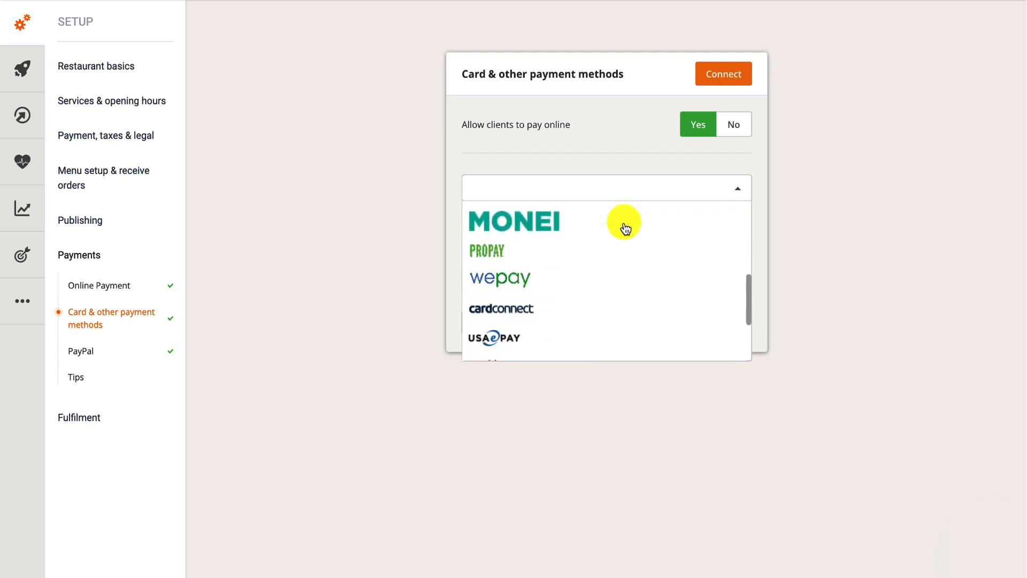
scroll(626, 228, "up", 4)
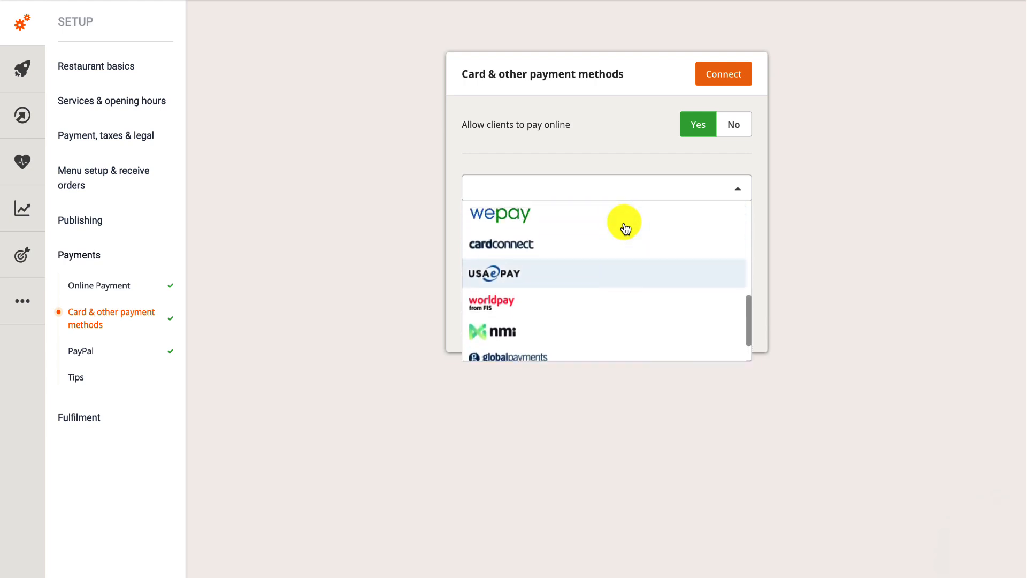
scroll(626, 228, "up", 4)
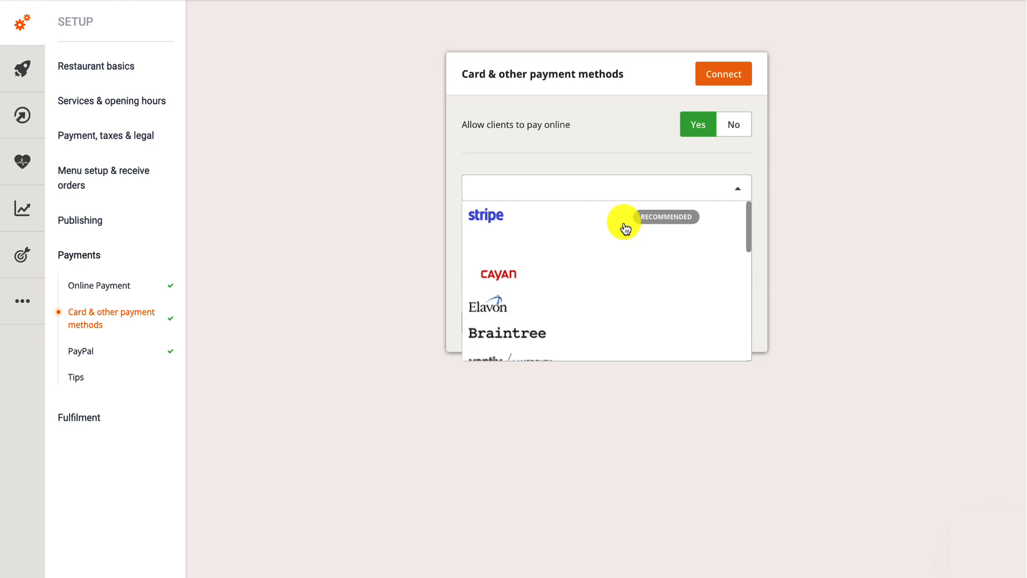
left_click(586, 215)
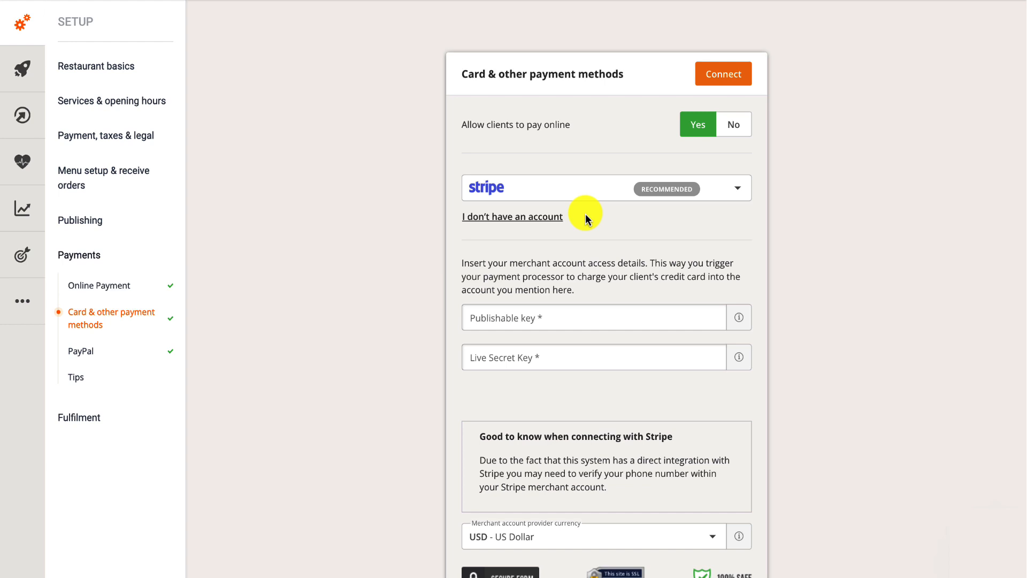
left_click(660, 311)
mouse_move(739, 321)
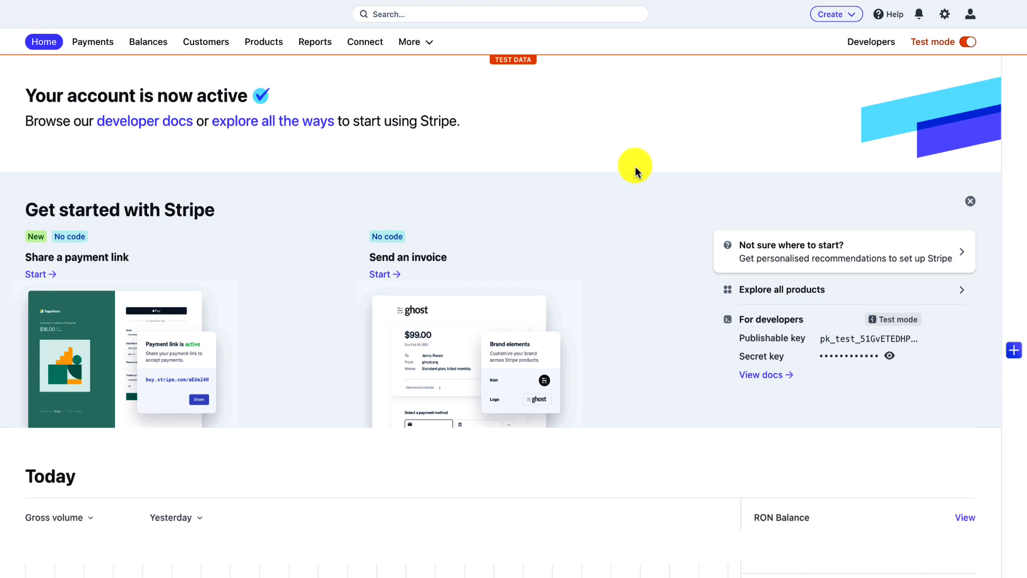
- Turn off Stripe test mode and copy the live publishable key from Developers > API keys
left_click(929, 47)
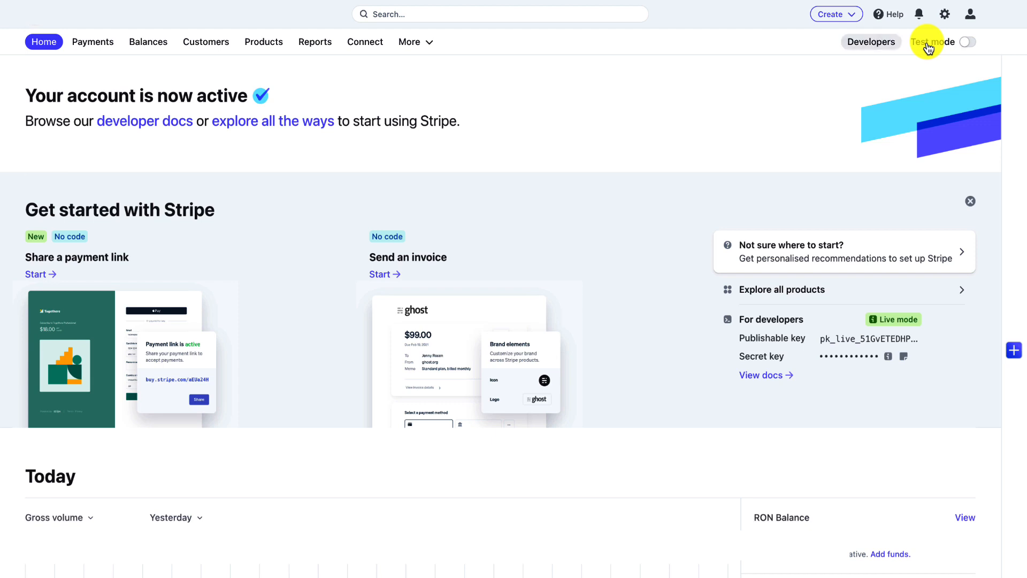
left_click(876, 51)
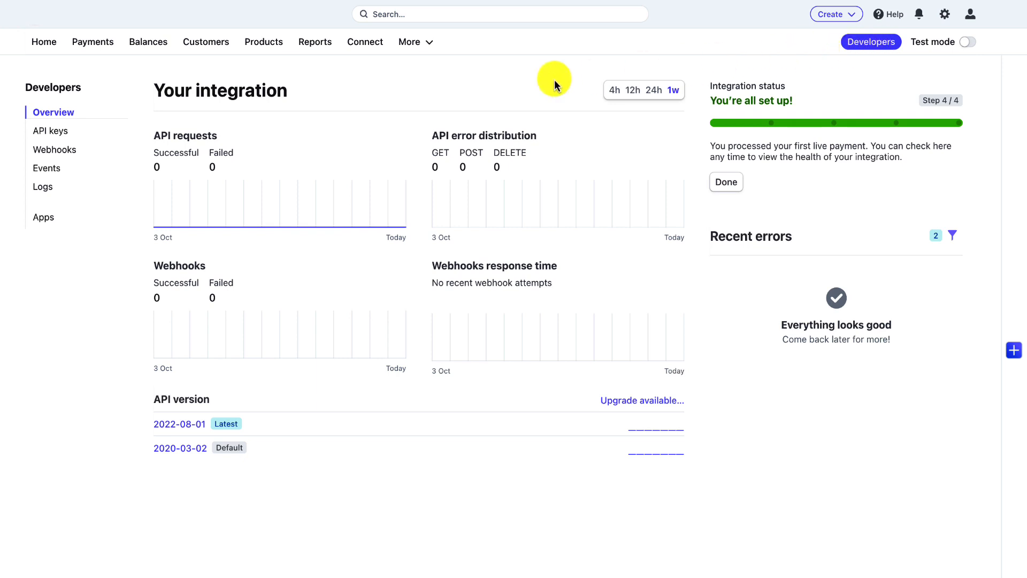
left_click(65, 137)
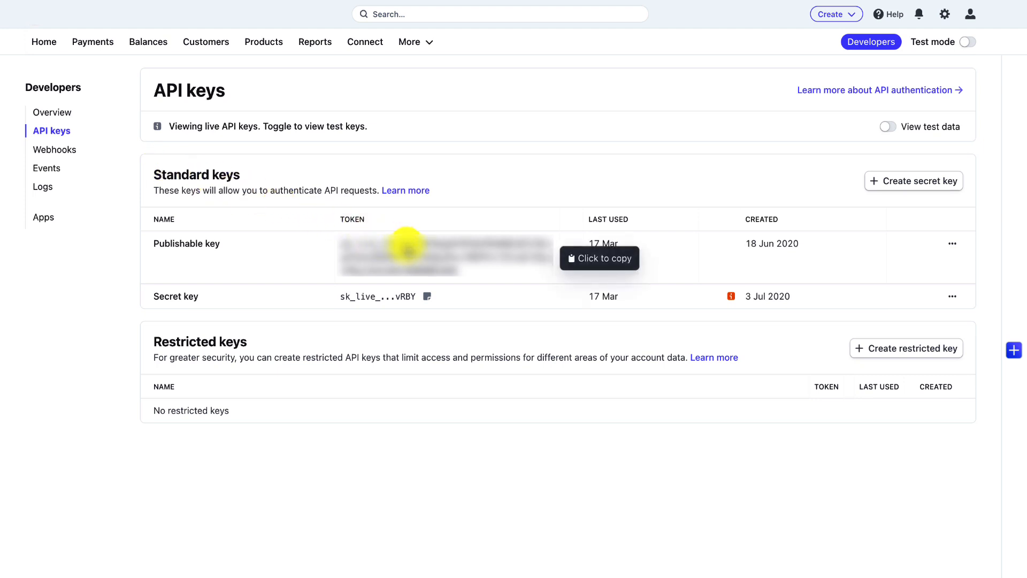
left_click(532, 259)
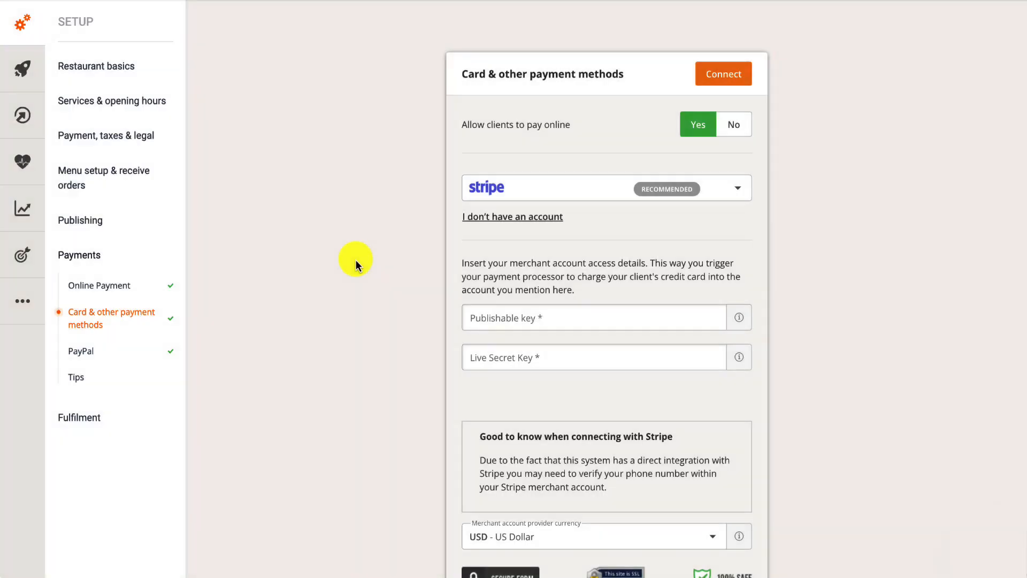
- Paste the live publishable key into GloriaFood's Publishable key field
left_click(503, 315)
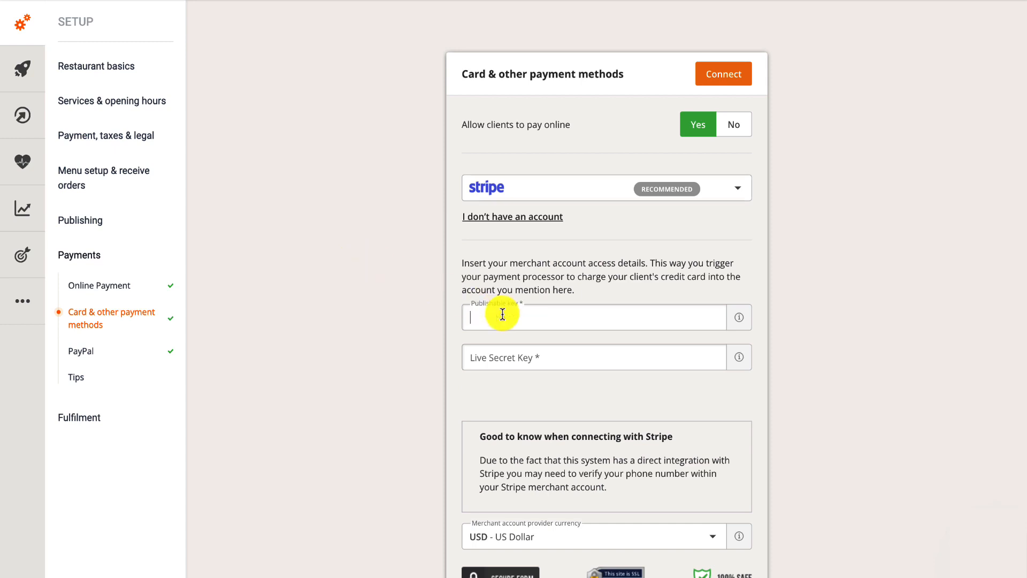
key("ctrl+v")
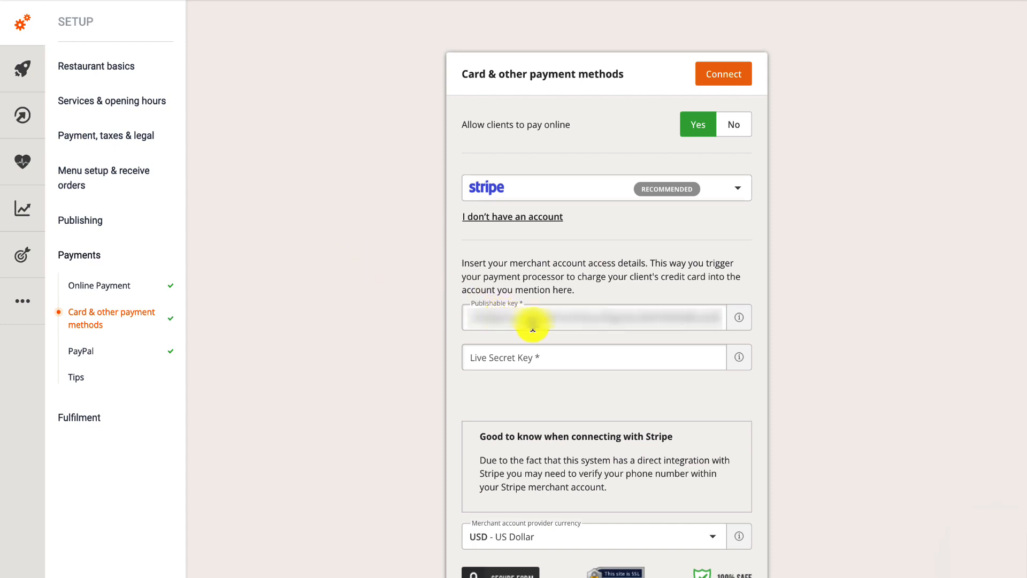
left_click(625, 360)
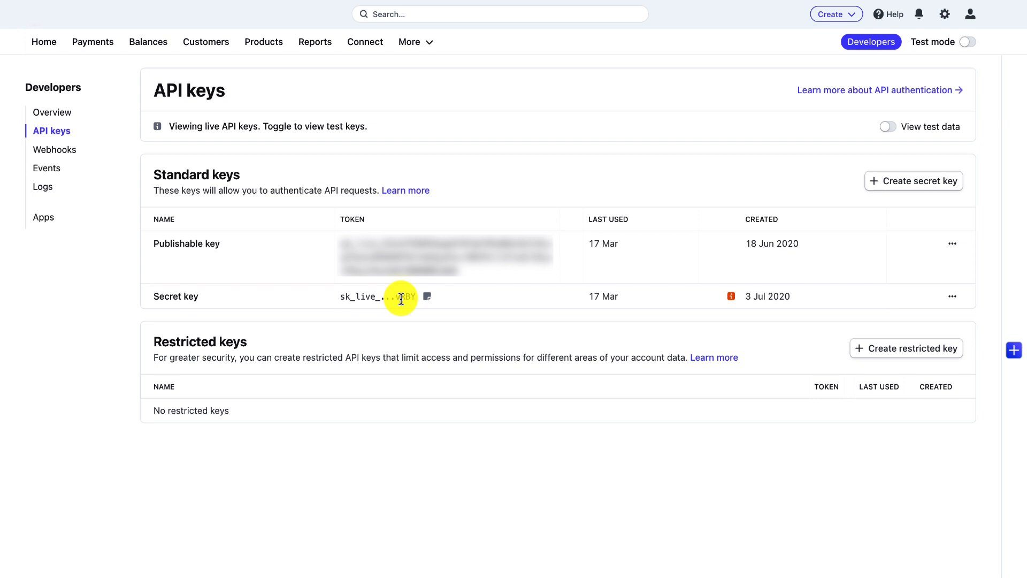
- Roll the live secret key with the old key expiring in 7 days, confirming with the account password
left_click(954, 297)
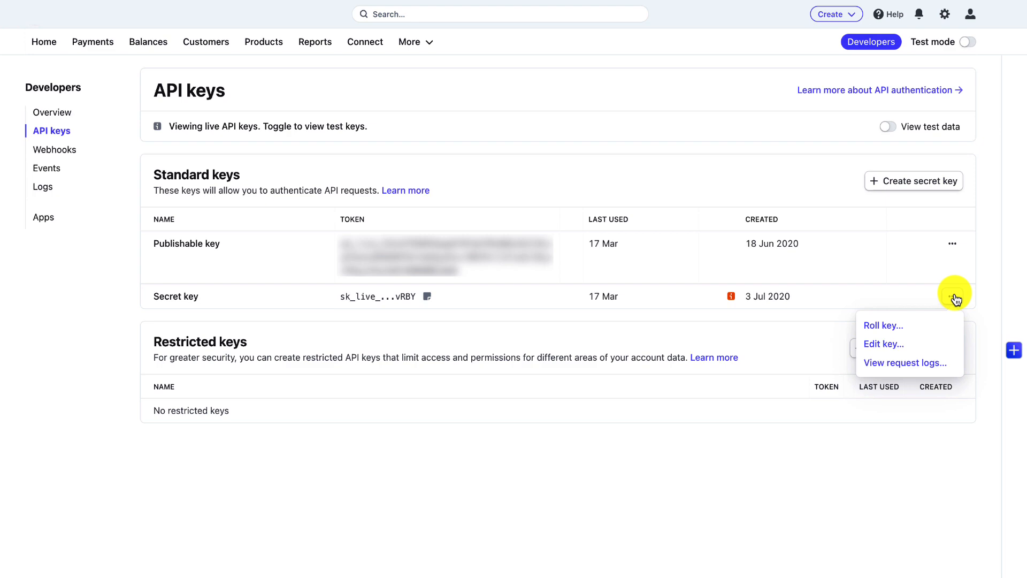
left_click(892, 326)
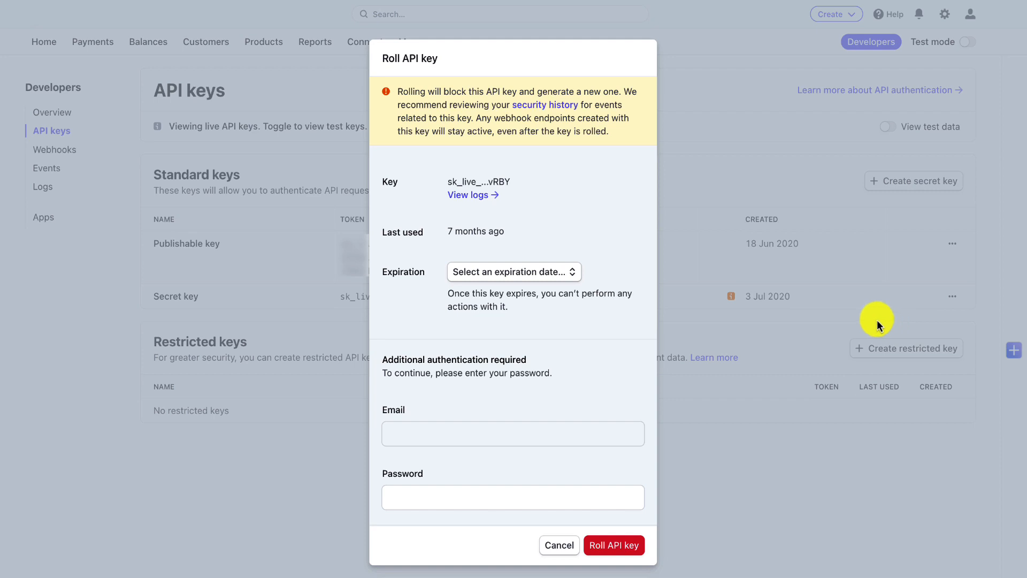
left_click(565, 284)
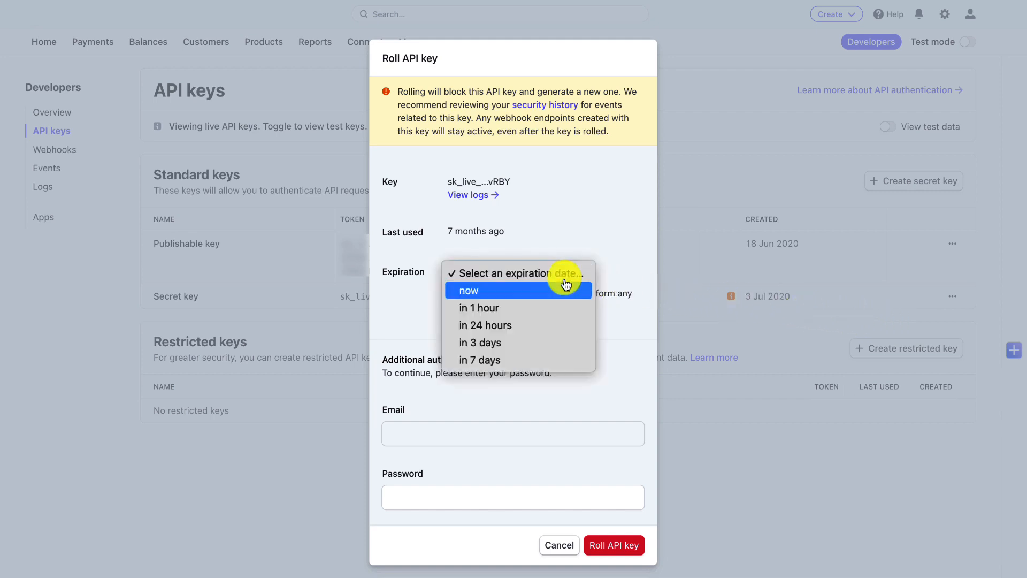
left_click(537, 361)
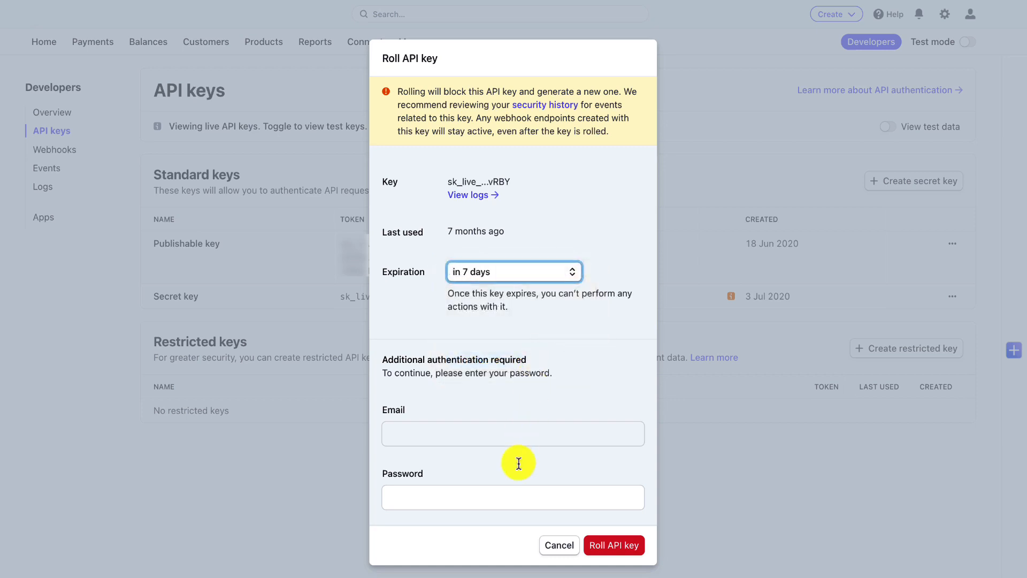
left_click(514, 491)
type("•••••")
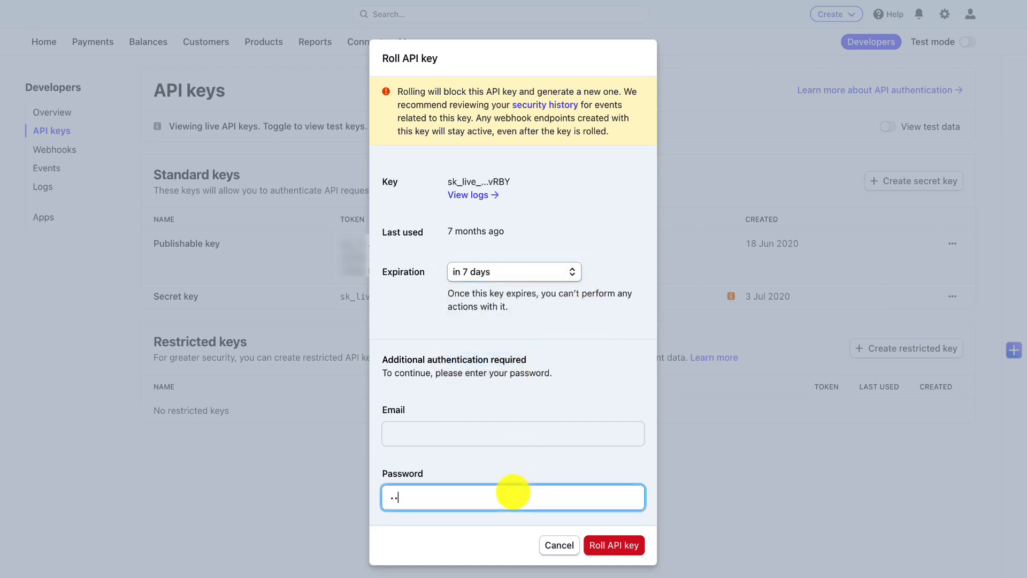
type("•••••••••••")
left_click(603, 545)
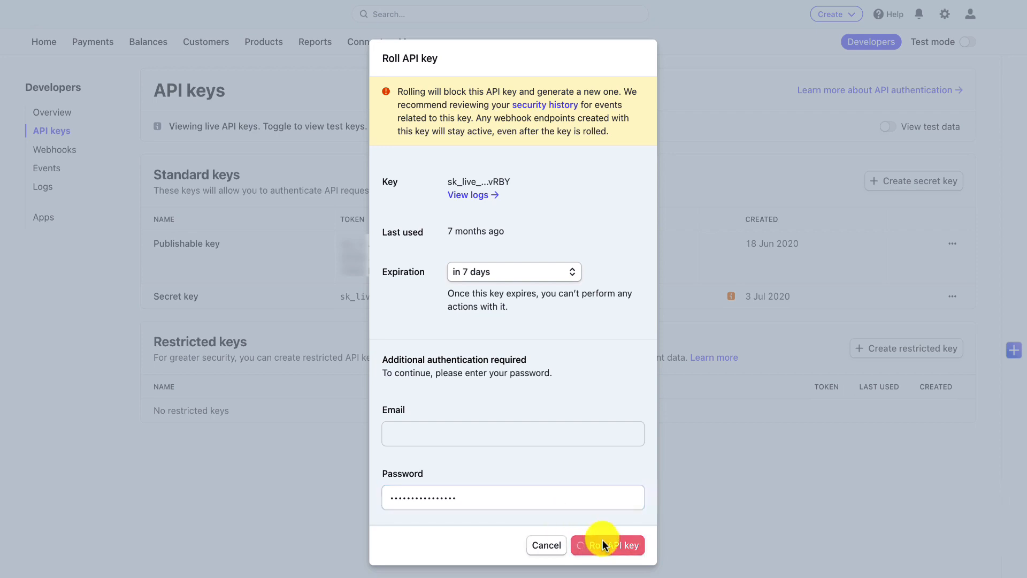
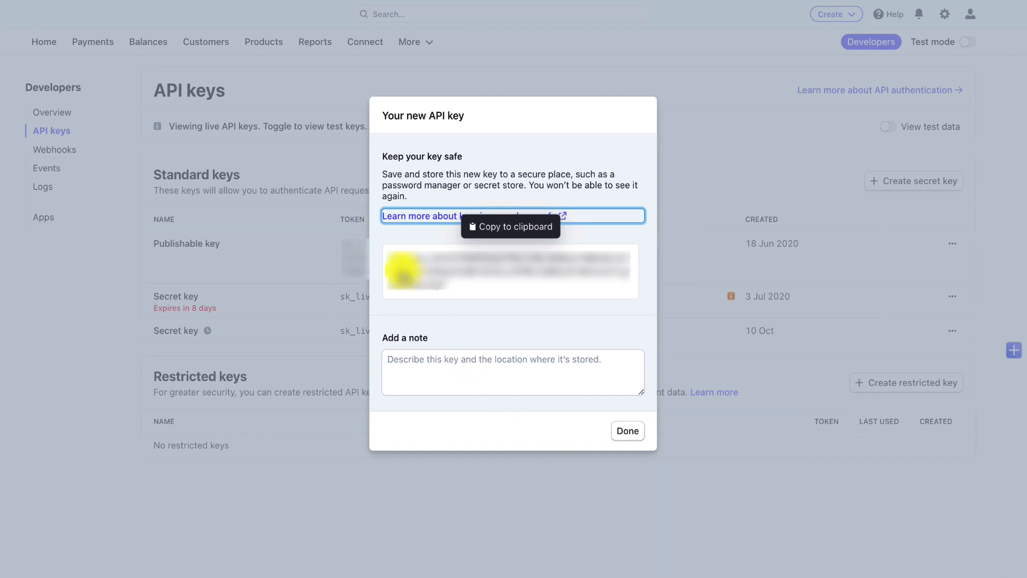
- Enter the phone verification code, copy the new live secret key and close the dialog
left_click(396, 262)
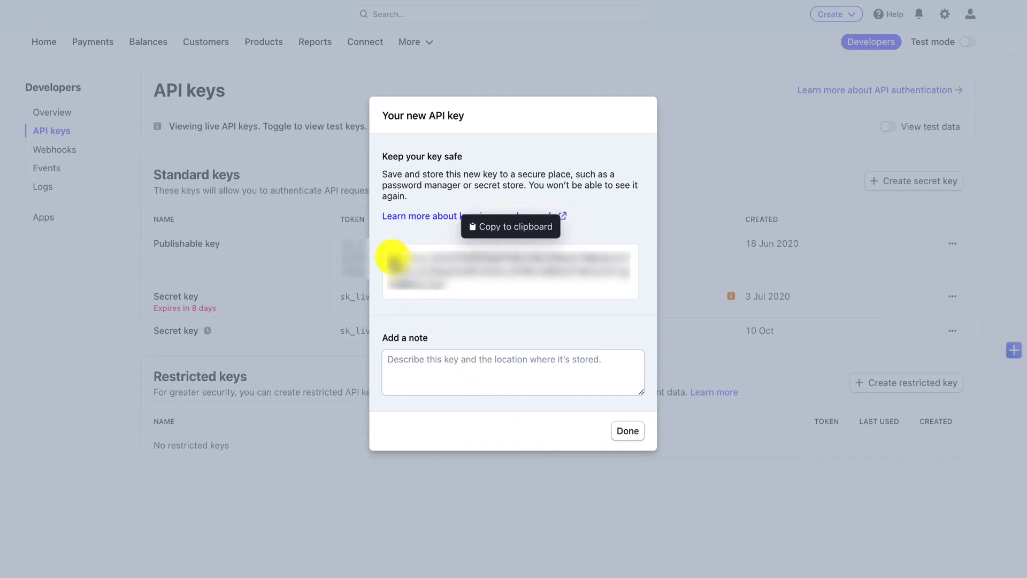
left_click(630, 432)
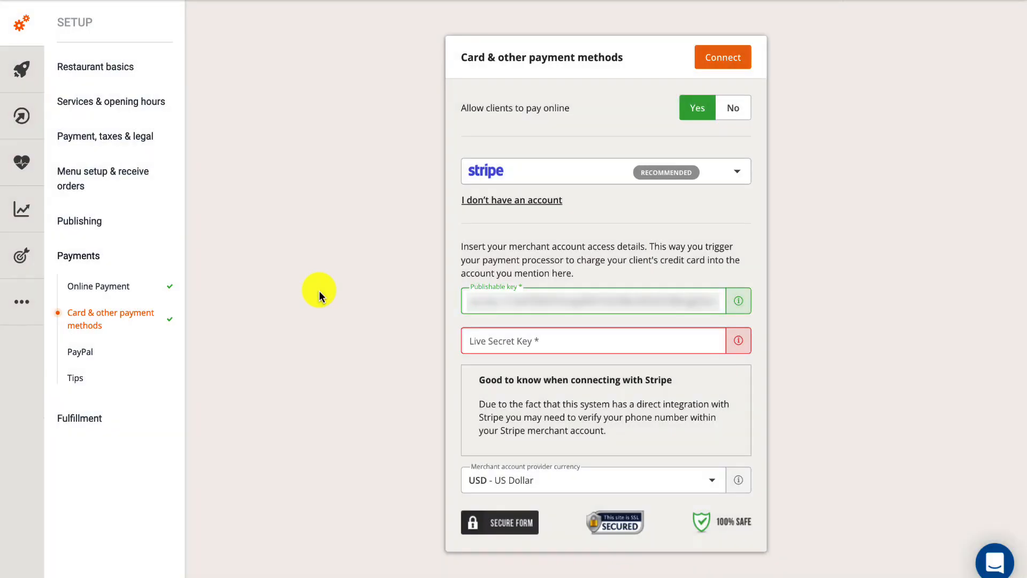
- Paste the new Live Secret Key, keep USD - US Dollar as currency, and connect Stripe
left_click(499, 340)
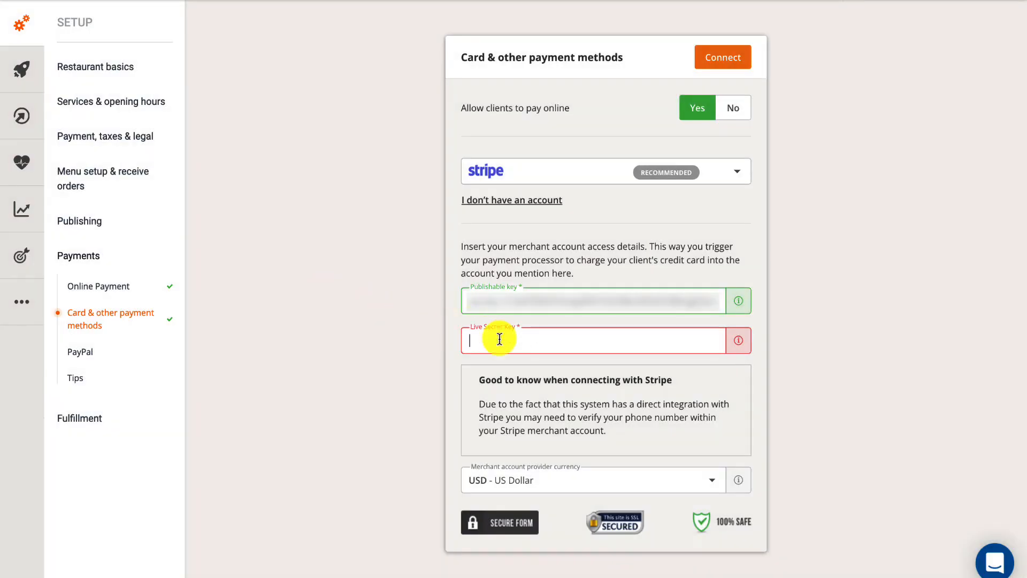
key("ctrl+v")
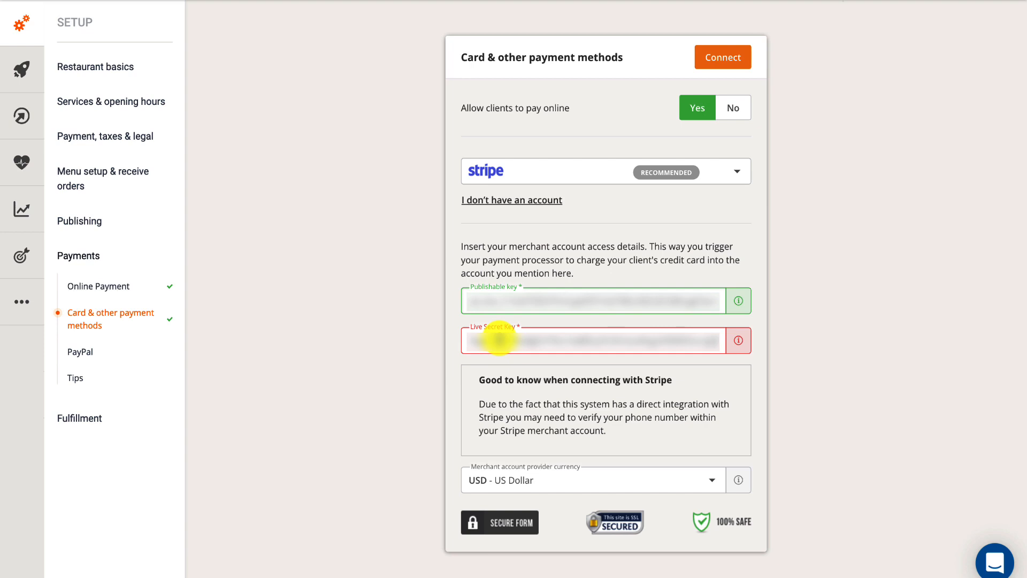
left_click(716, 482)
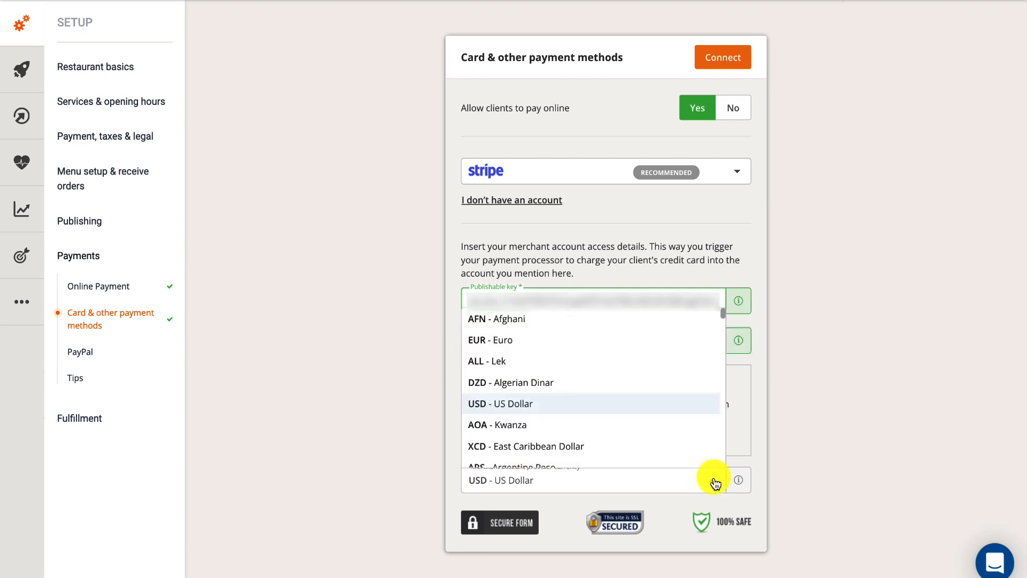
scroll(658, 410, "up", 1)
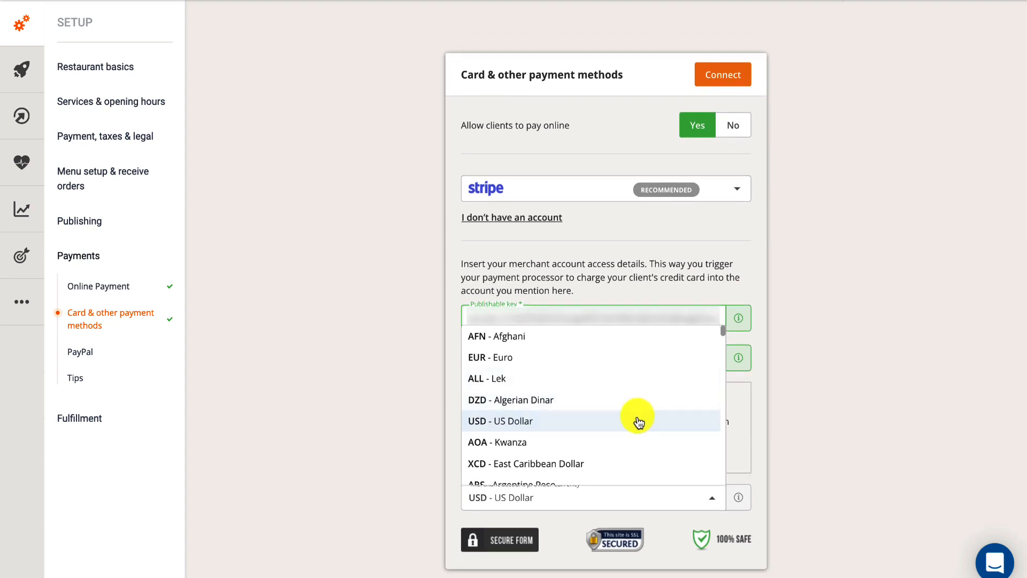
left_click(639, 421)
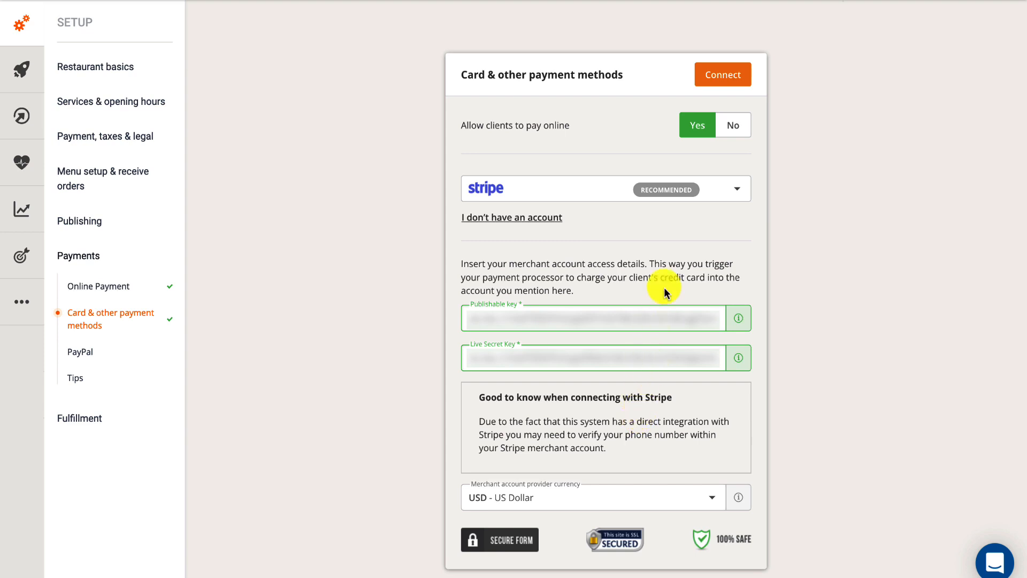
left_click(708, 83)
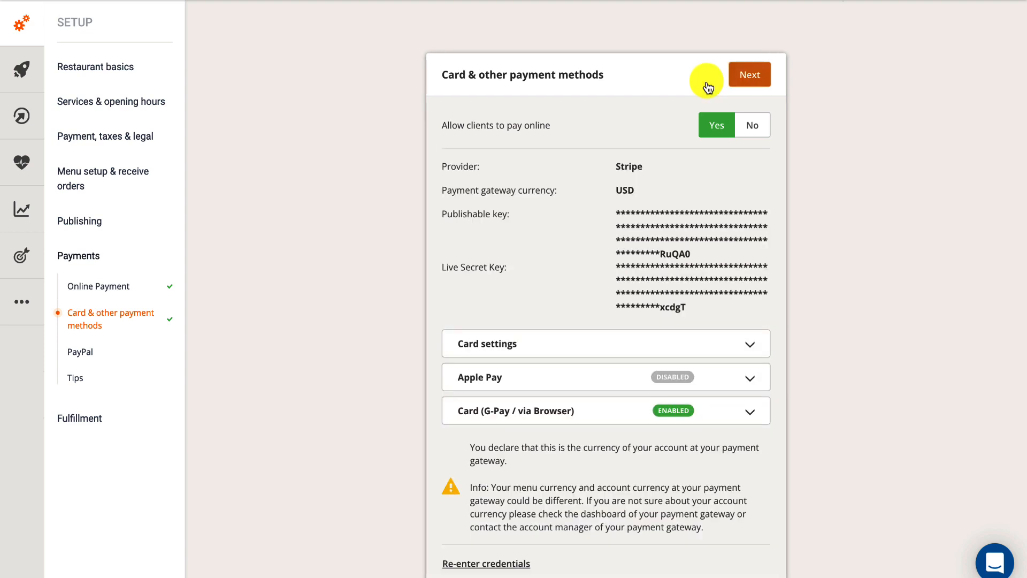
left_click(734, 79)
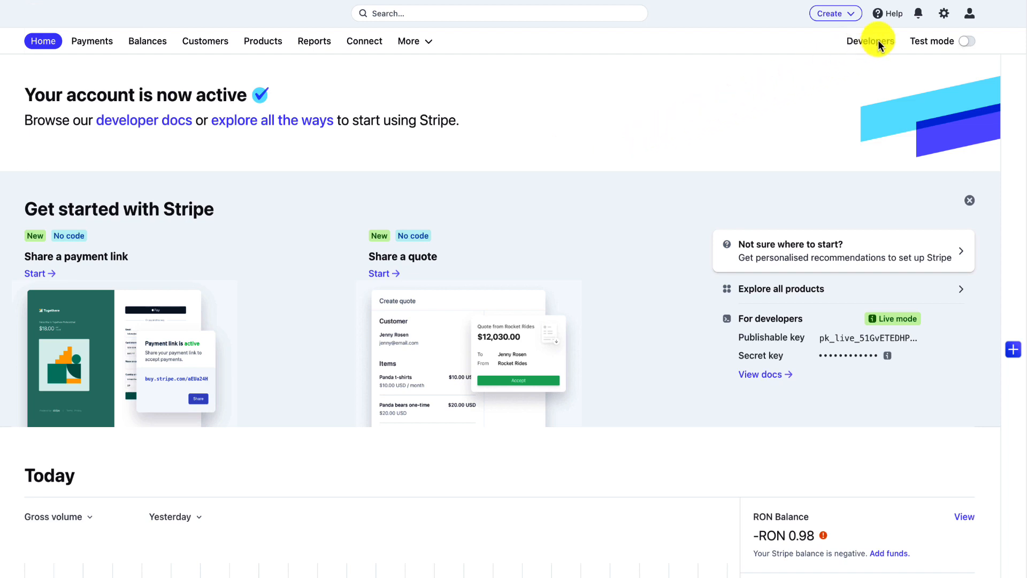
- Turn on Apple Pay and Google Pay under Stripe's Payment methods settings
left_click(944, 14)
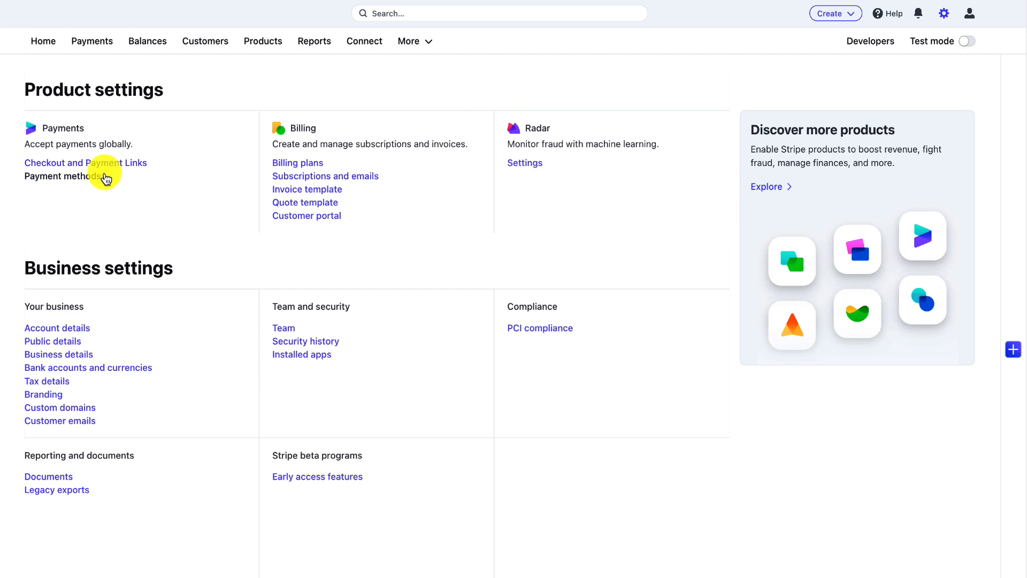
left_click(65, 176)
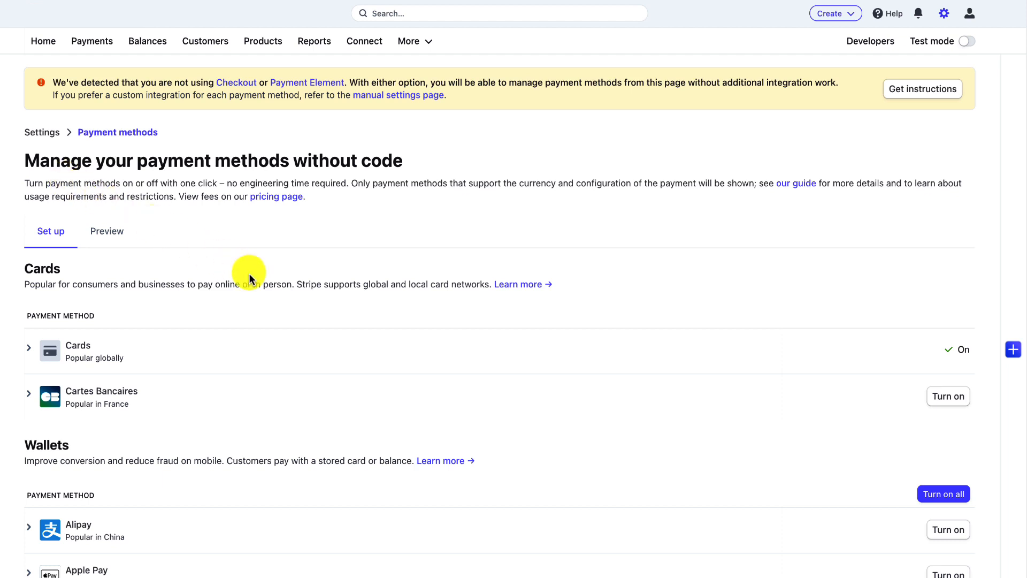
scroll(249, 279, "down", 3)
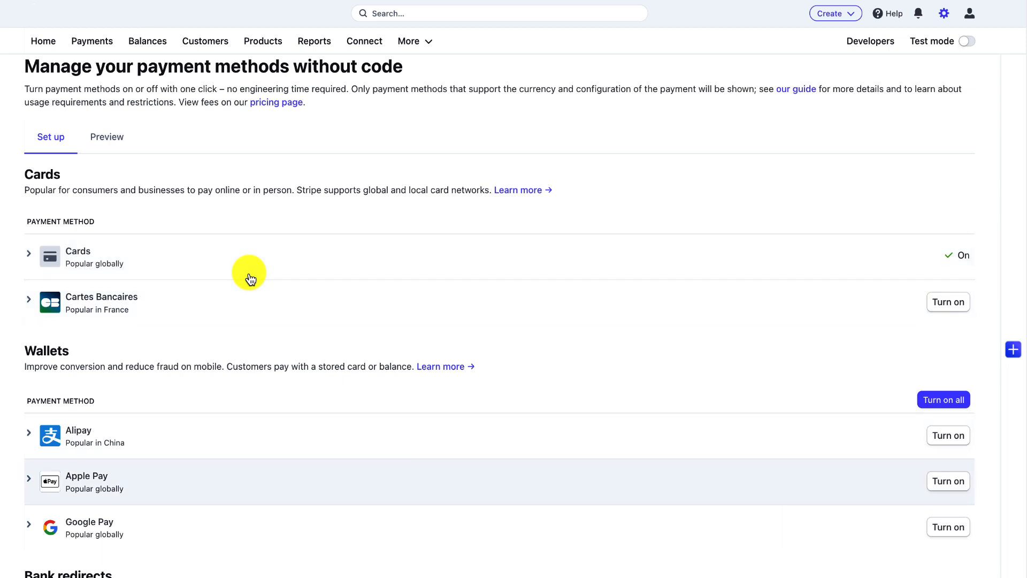
left_click(940, 483)
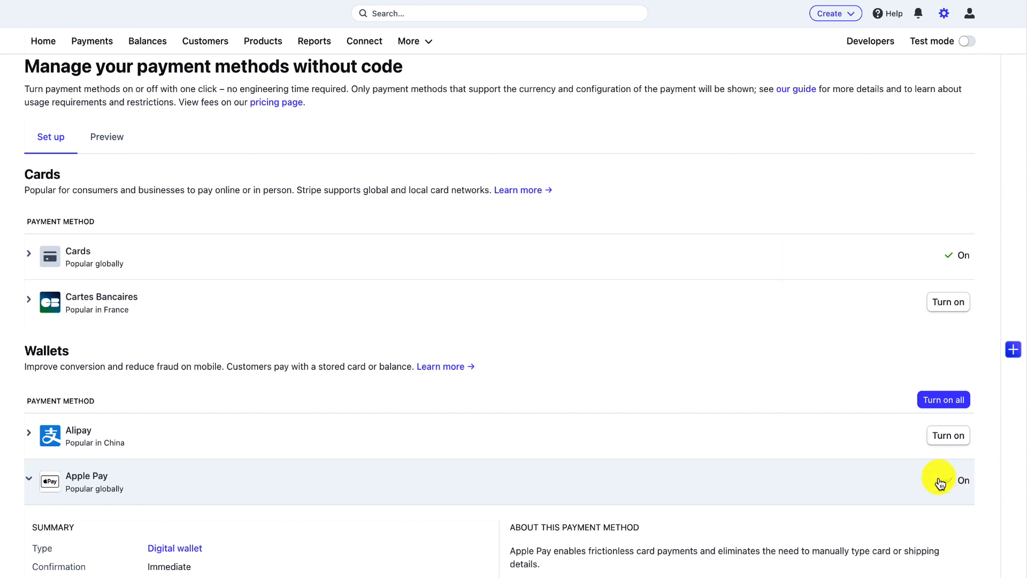
scroll(940, 483, "down", 3)
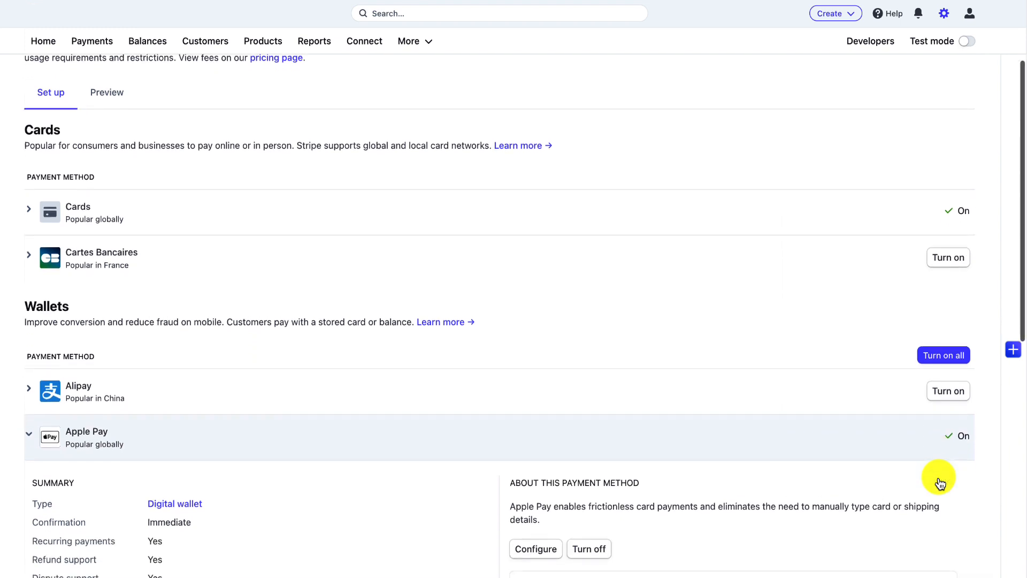
scroll(939, 478, "down", 4)
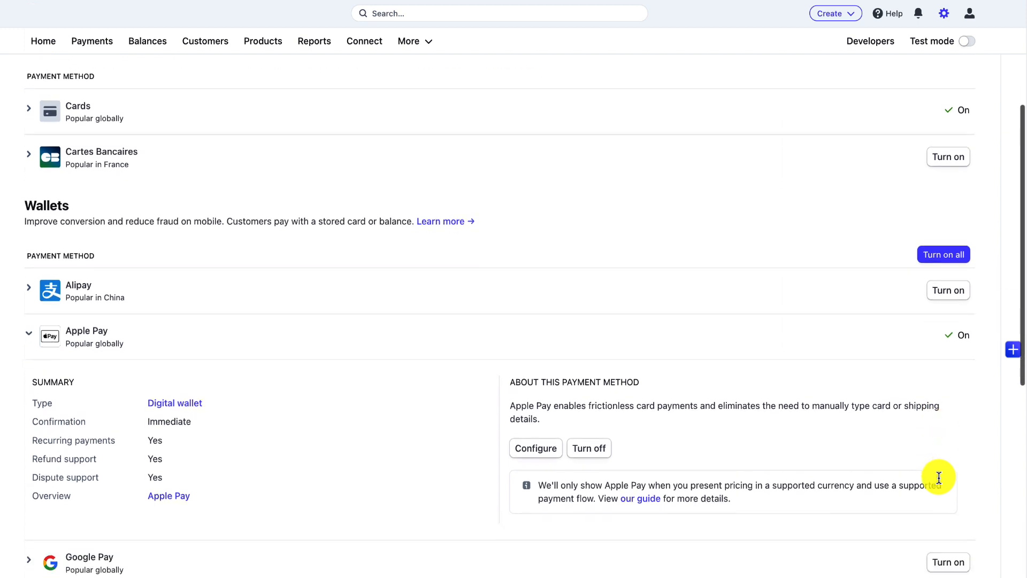
scroll(939, 477, "down", 1)
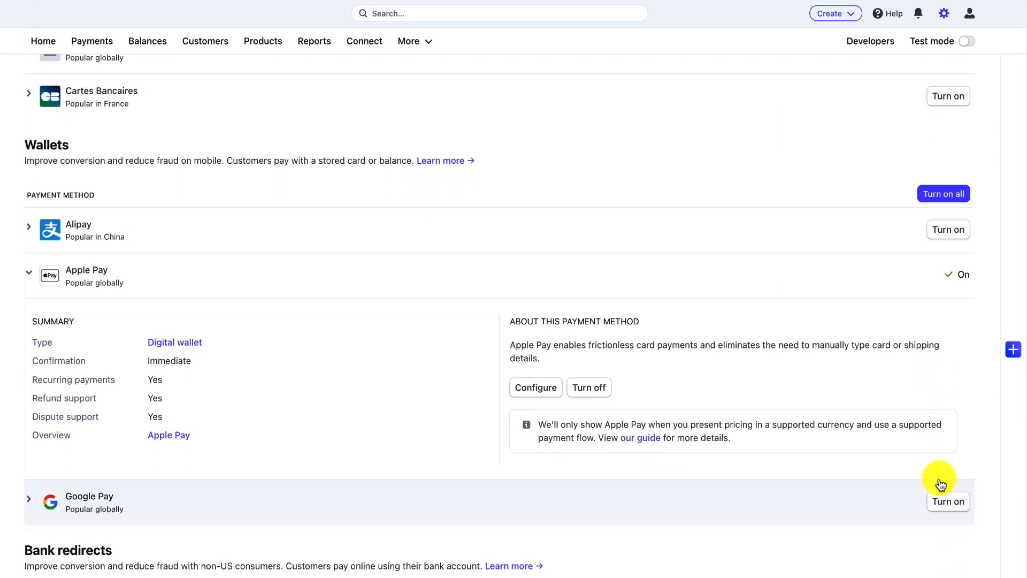
left_click(948, 503)
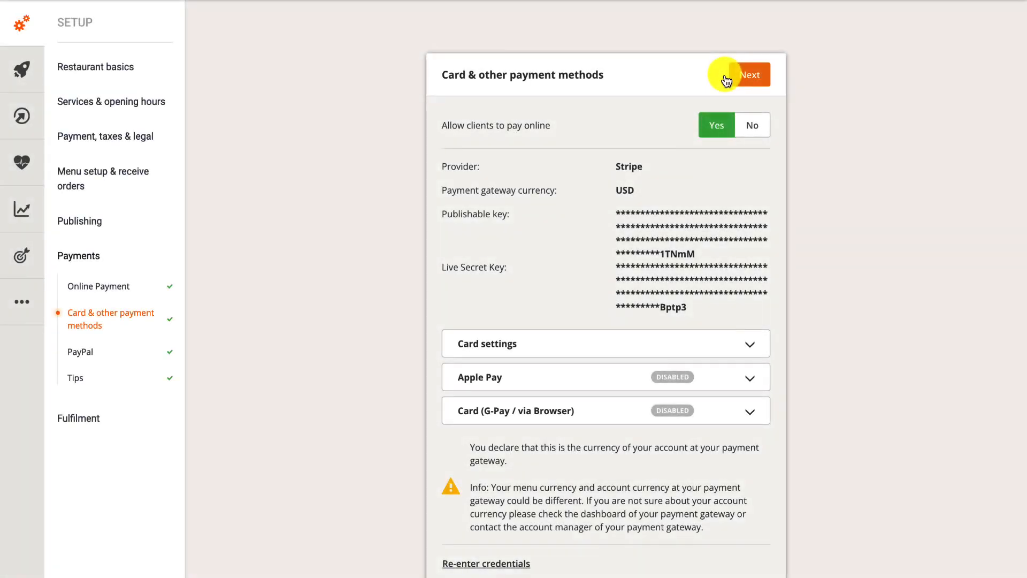
- Mark Apple Pay as manually enabled within Stripe, set Card (G-Pay / via Browser) to Enabled, and save
left_click(661, 375)
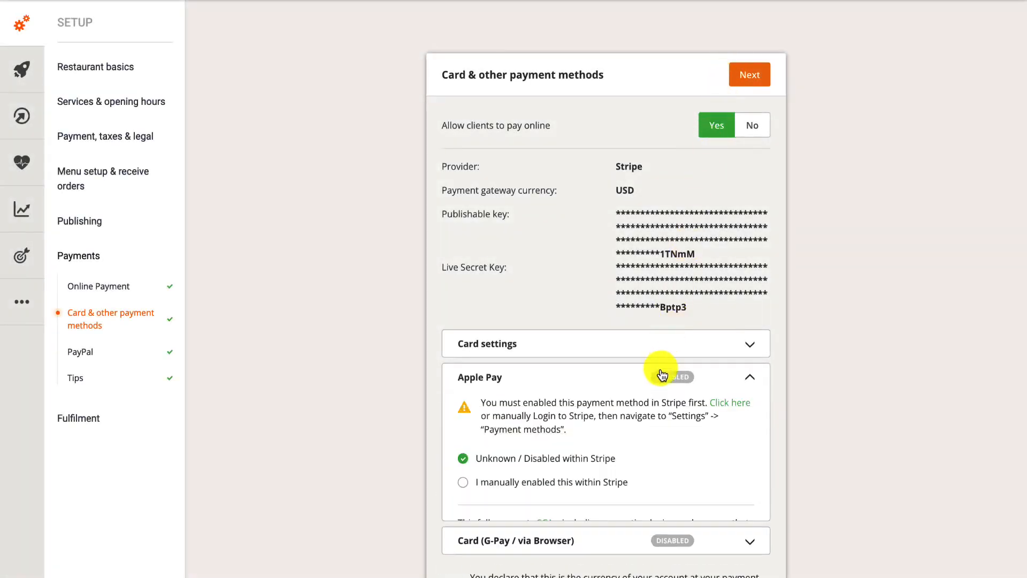
scroll(662, 374, "down", 2)
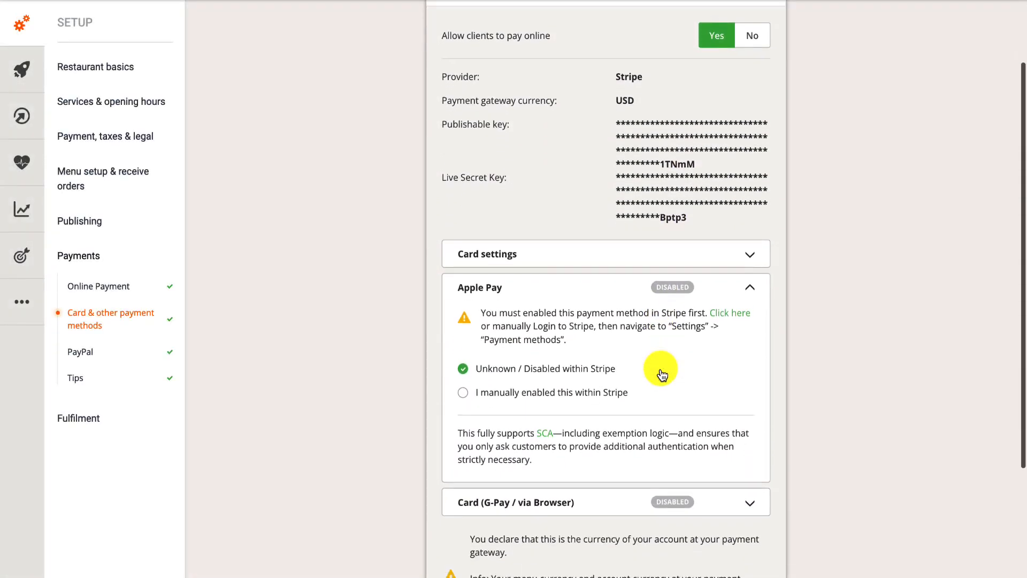
left_click(602, 394)
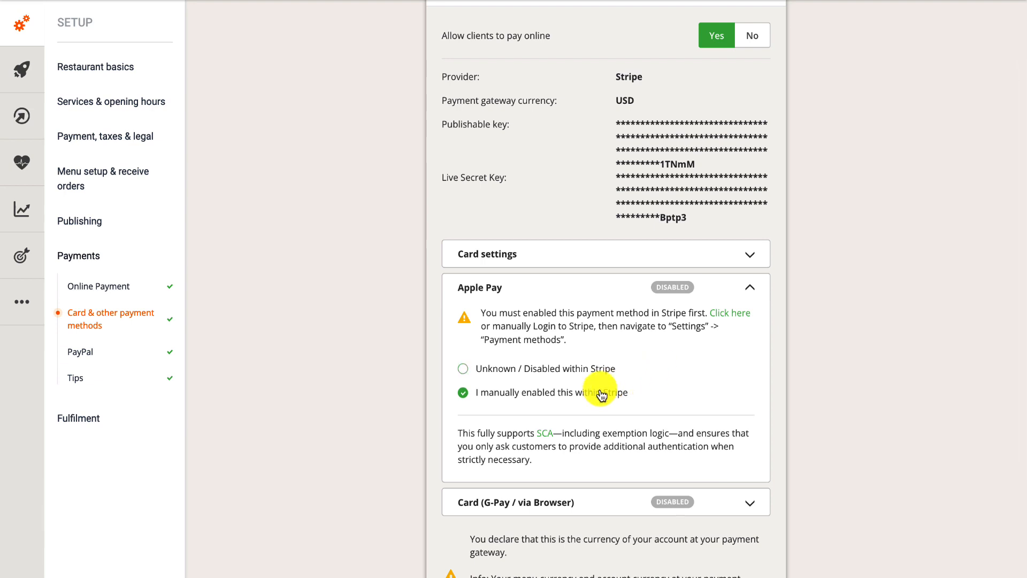
scroll(602, 395, "down", 3)
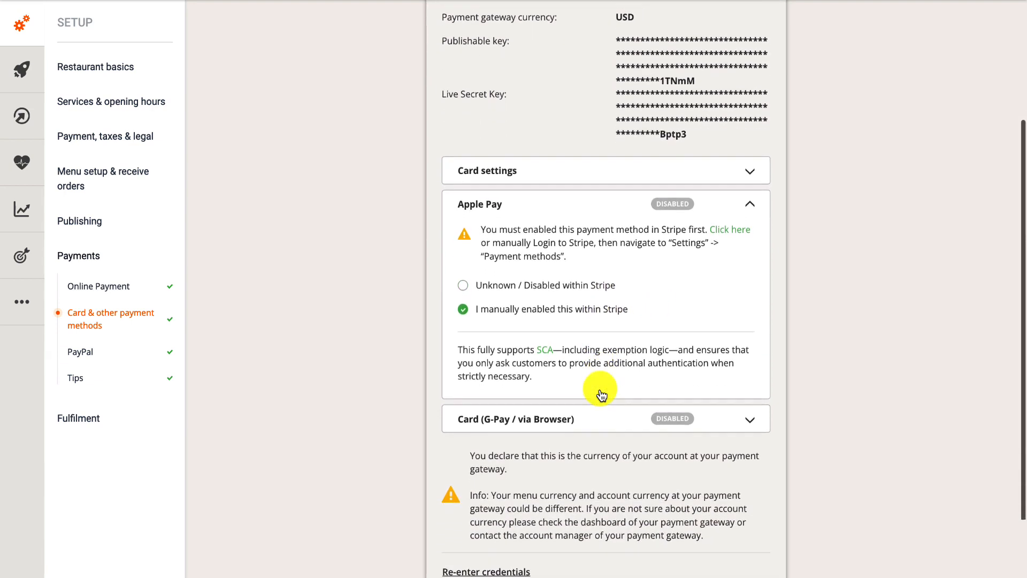
left_click(602, 385)
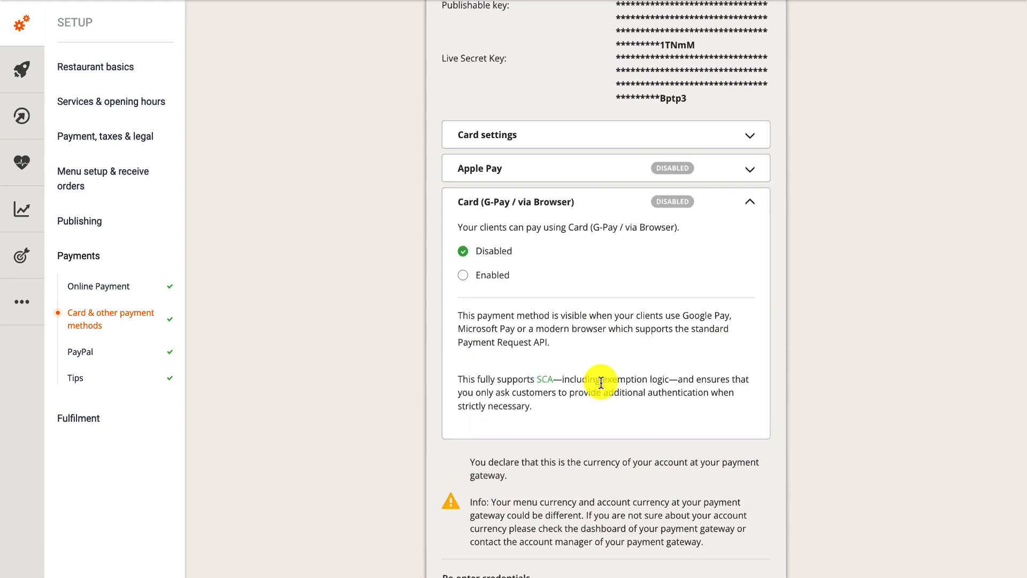
left_click(501, 281)
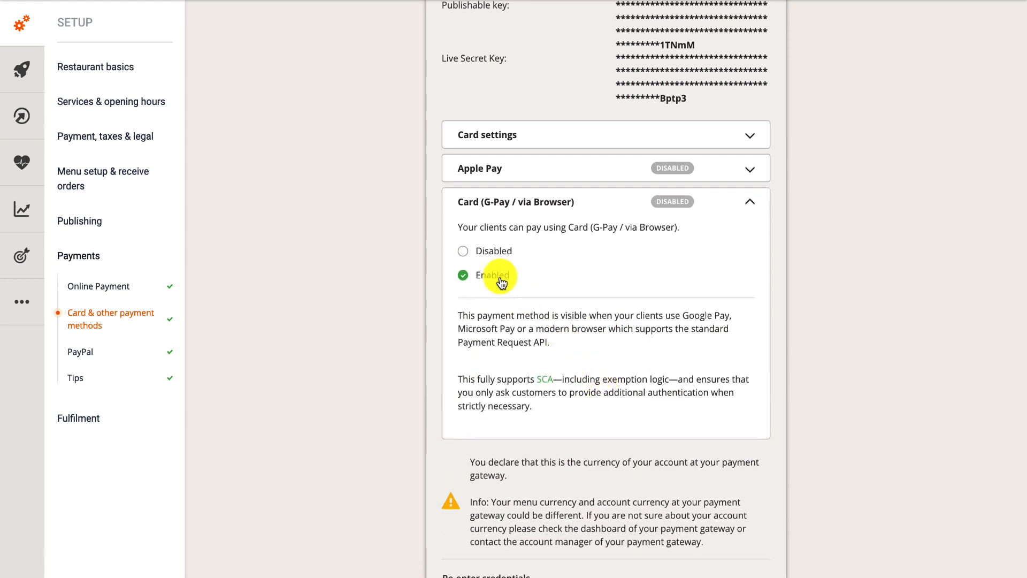
scroll(682, 187, "up", 5)
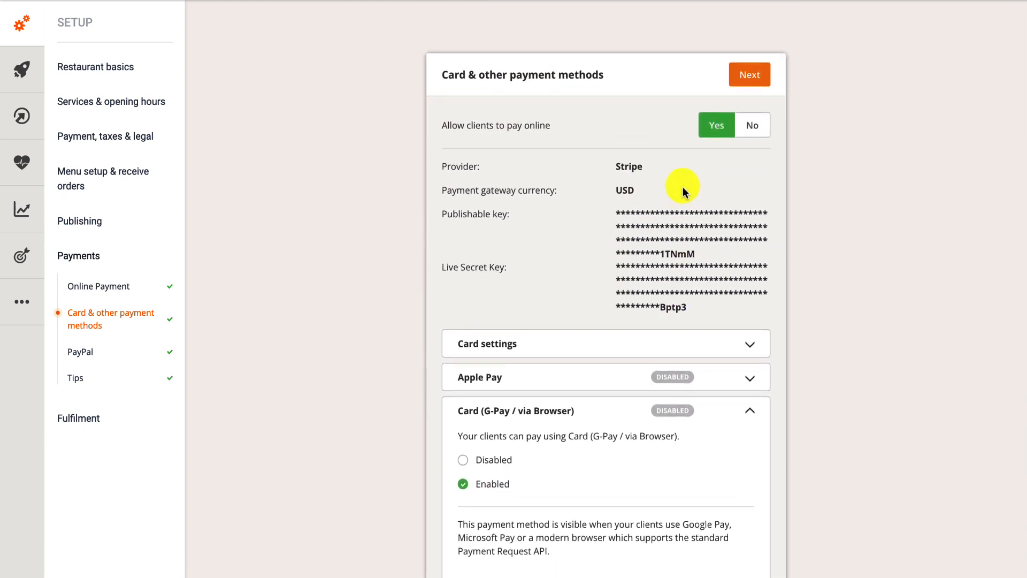
left_click(749, 80)
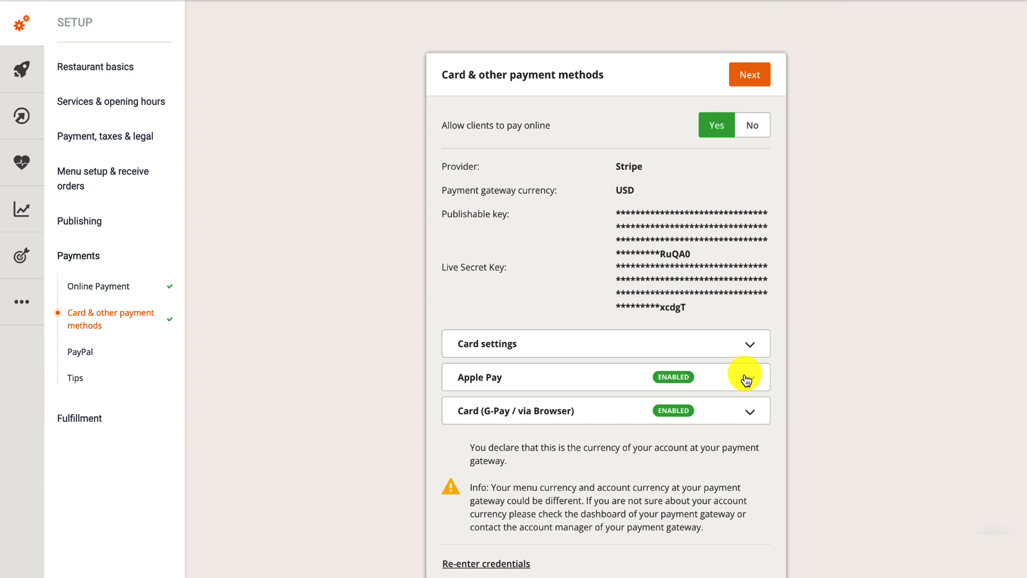
left_click(765, 74)
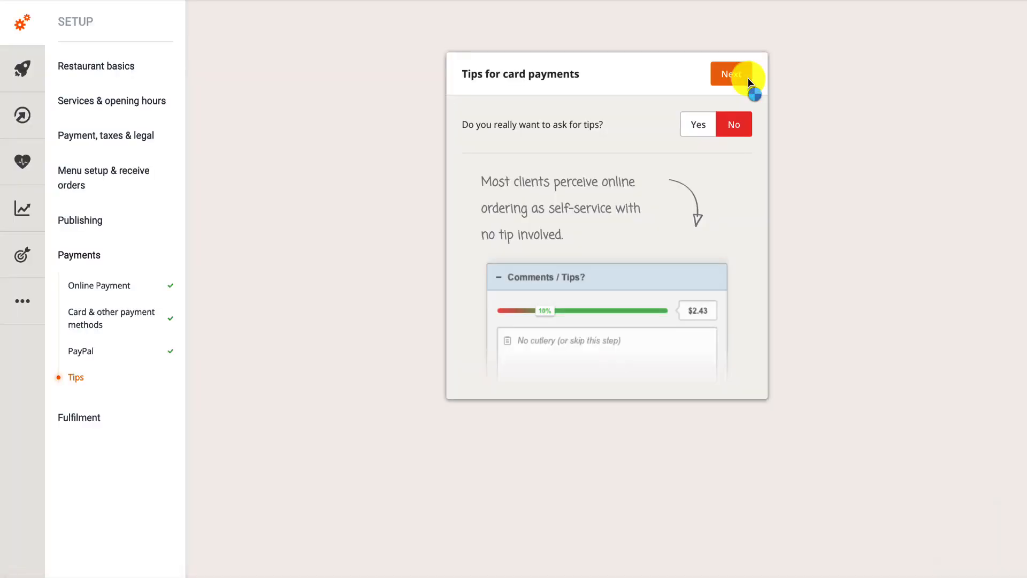
- Turn on tips with 15% preselected for pickup and for delivery orders, then save
left_click(749, 83)
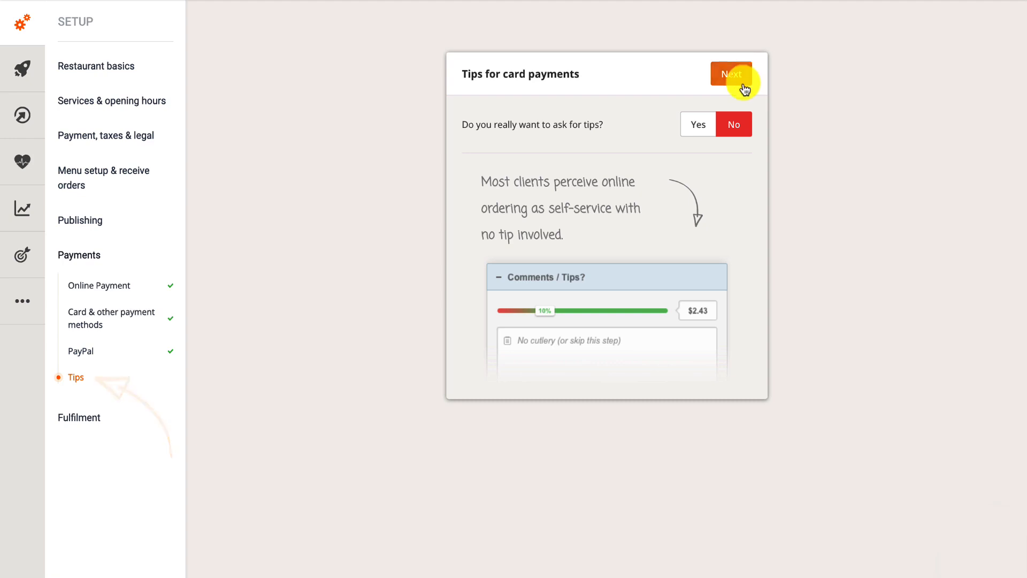
left_click(696, 129)
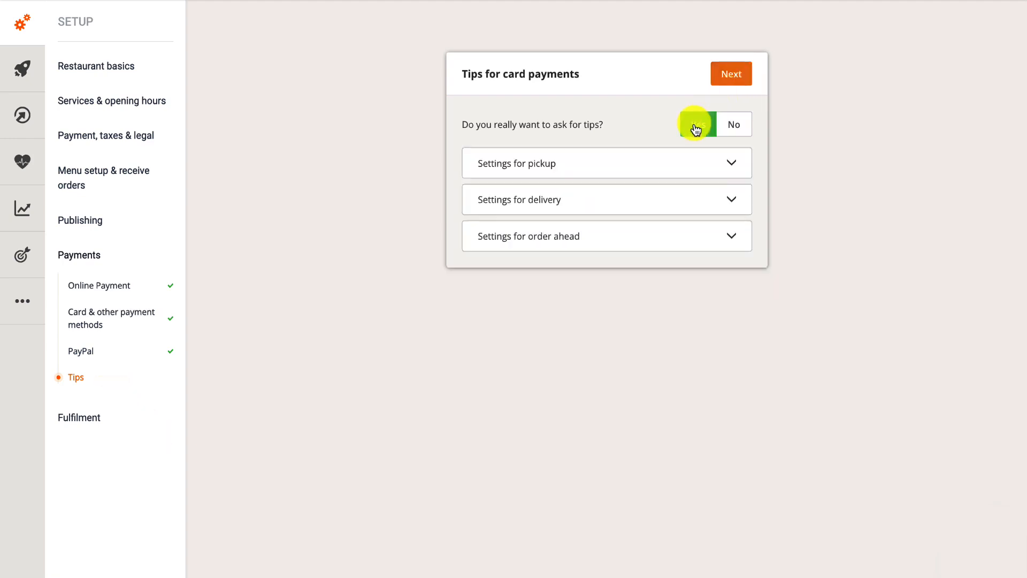
left_click(689, 164)
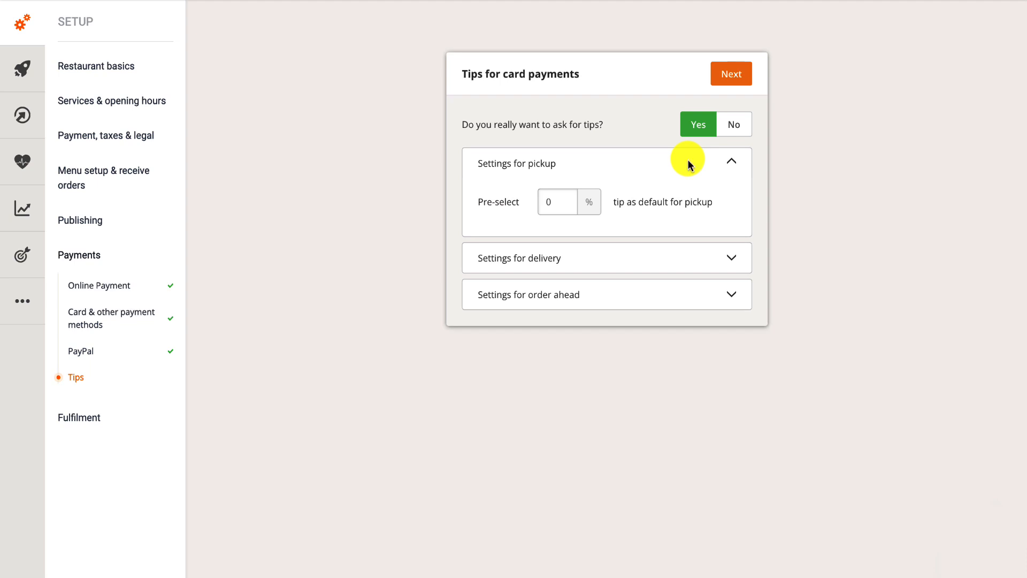
left_click_drag(559, 202, 534, 203)
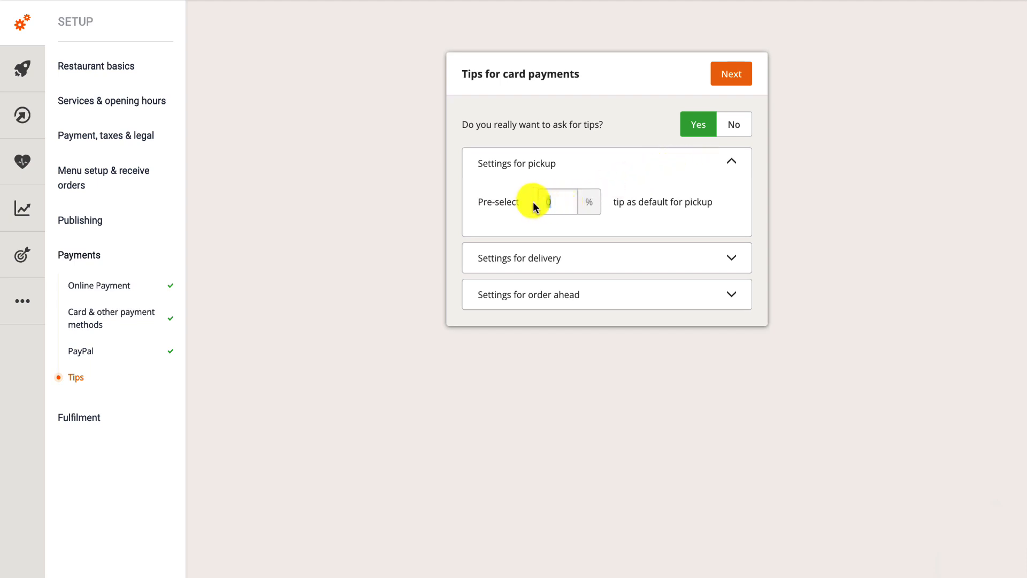
type("15")
left_click(532, 258)
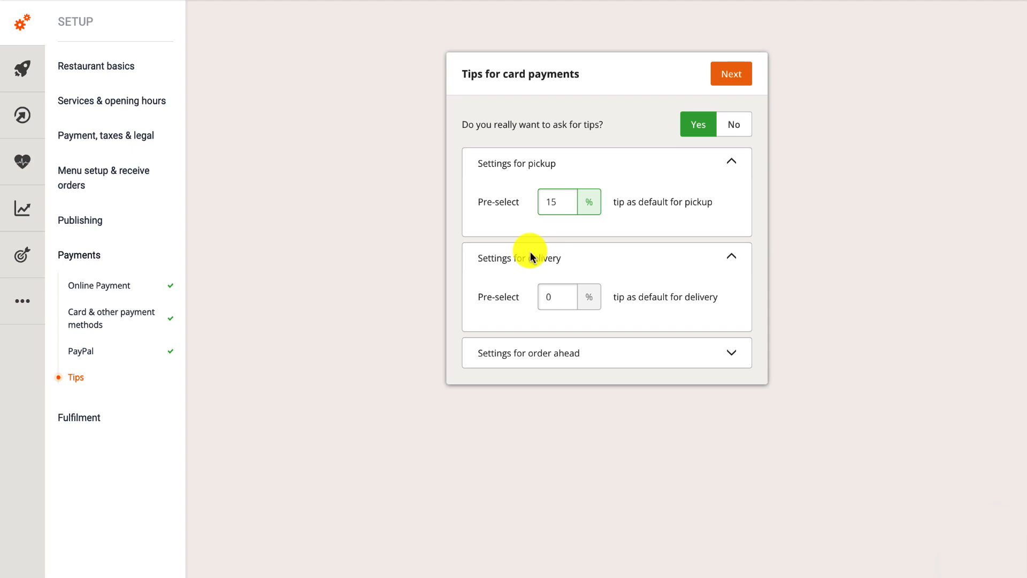
left_click_drag(550, 298, 540, 297)
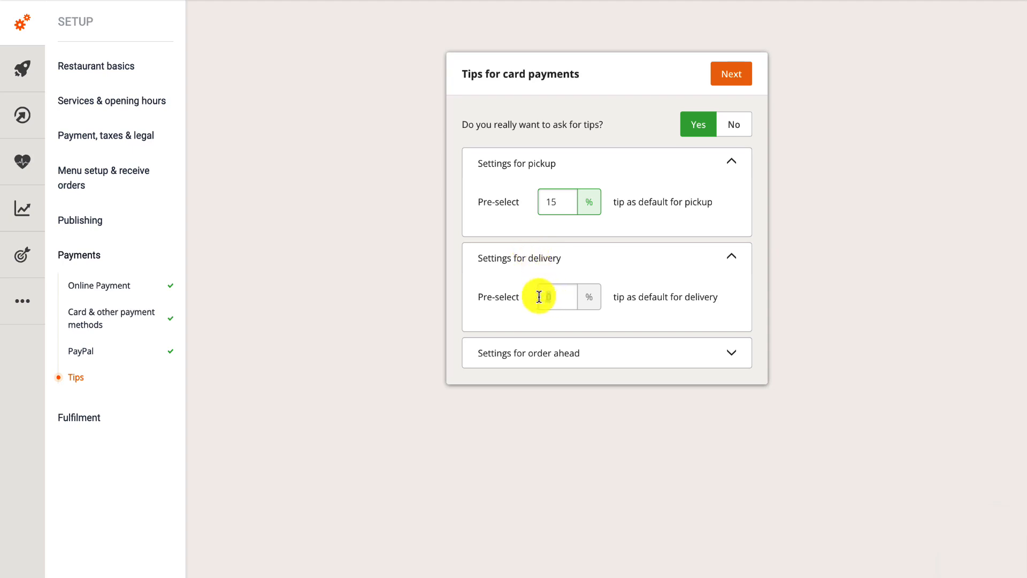
type("15")
left_click(548, 350)
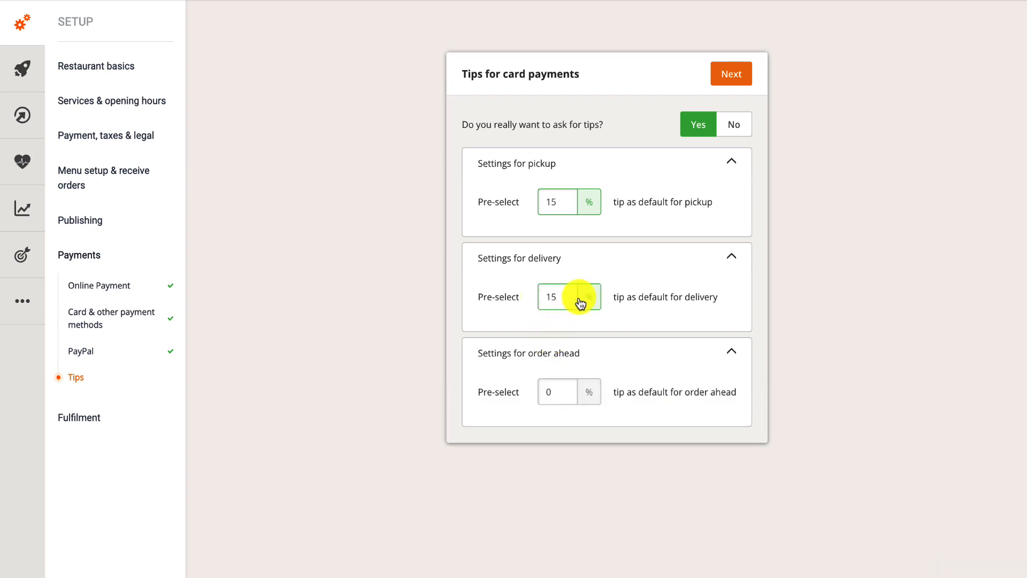
left_click(731, 75)
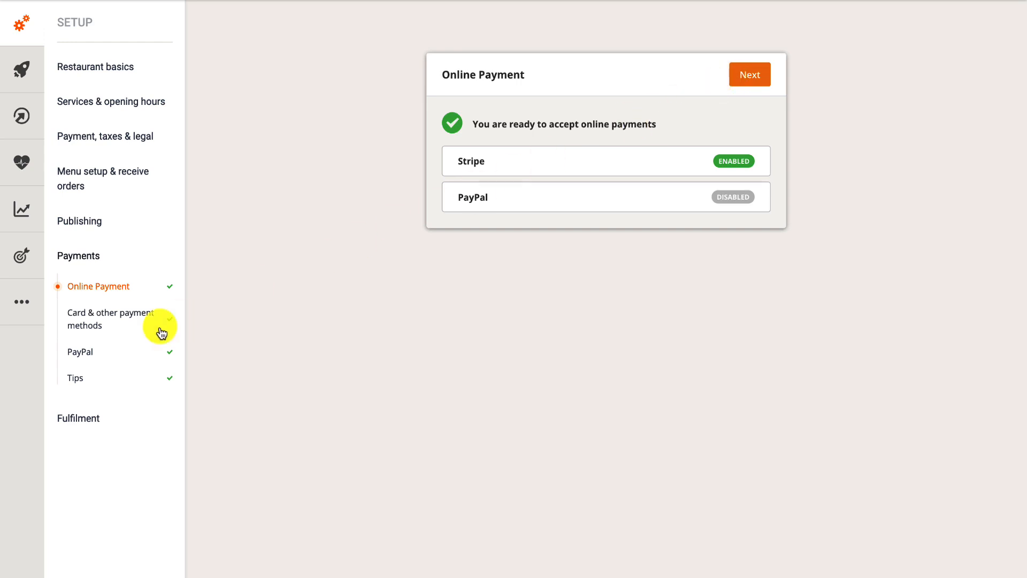
- In the PayPal settings, set Enable PayPal payments to Yes
left_click(100, 353)
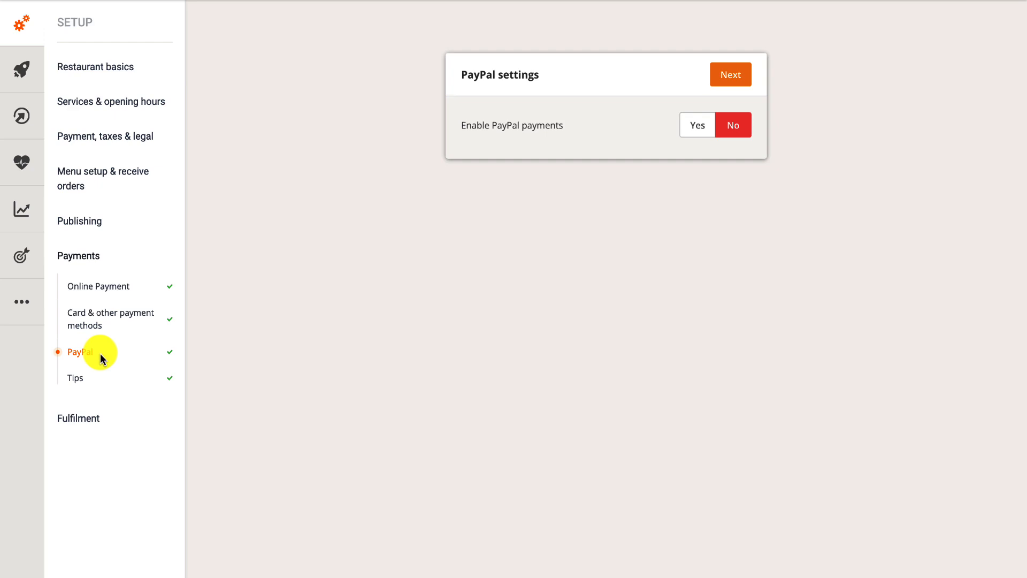
left_click(692, 128)
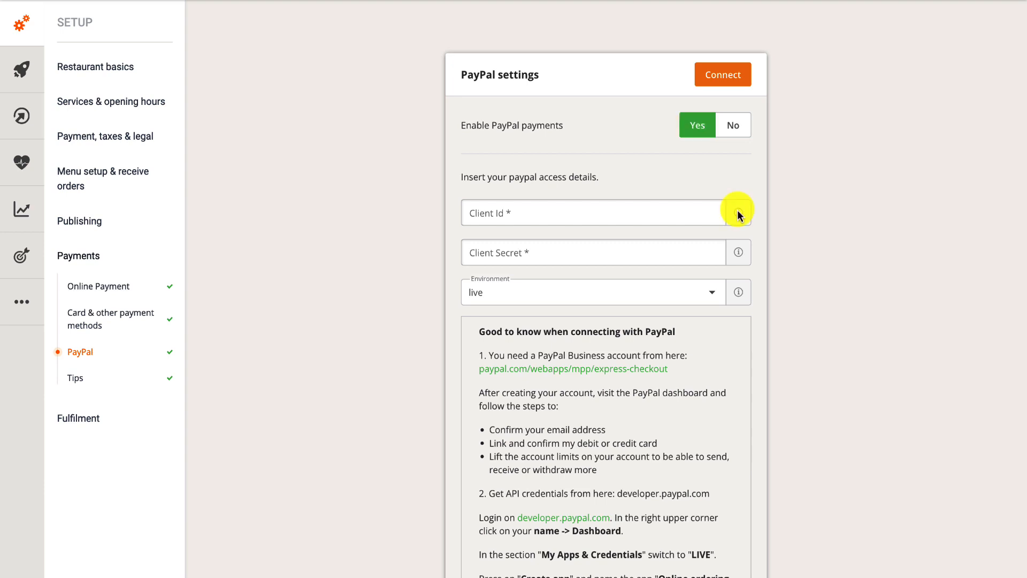
mouse_move(739, 215)
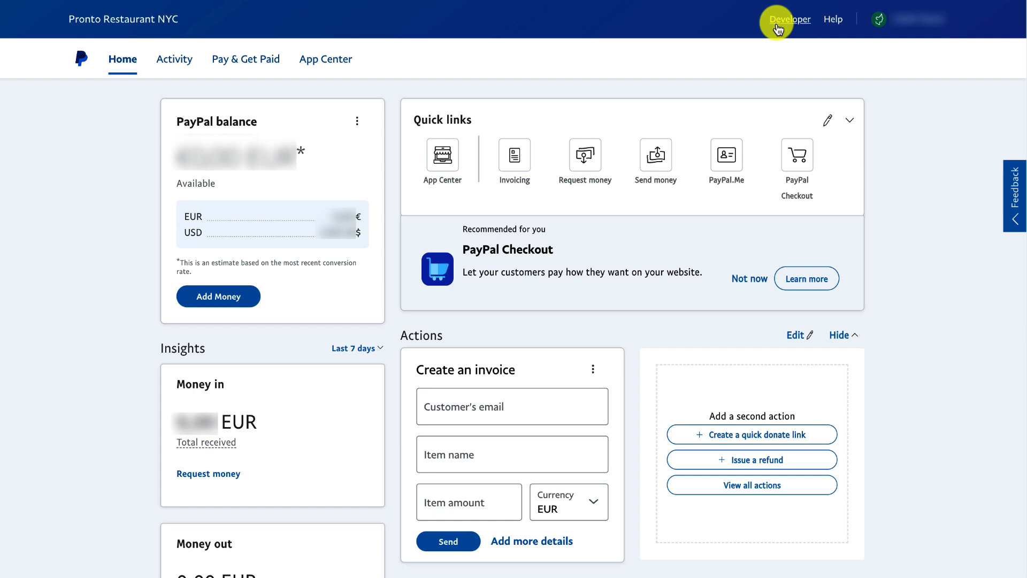
- Go to the PayPal Developer dashboard and switch to Live app credentials
left_click(779, 27)
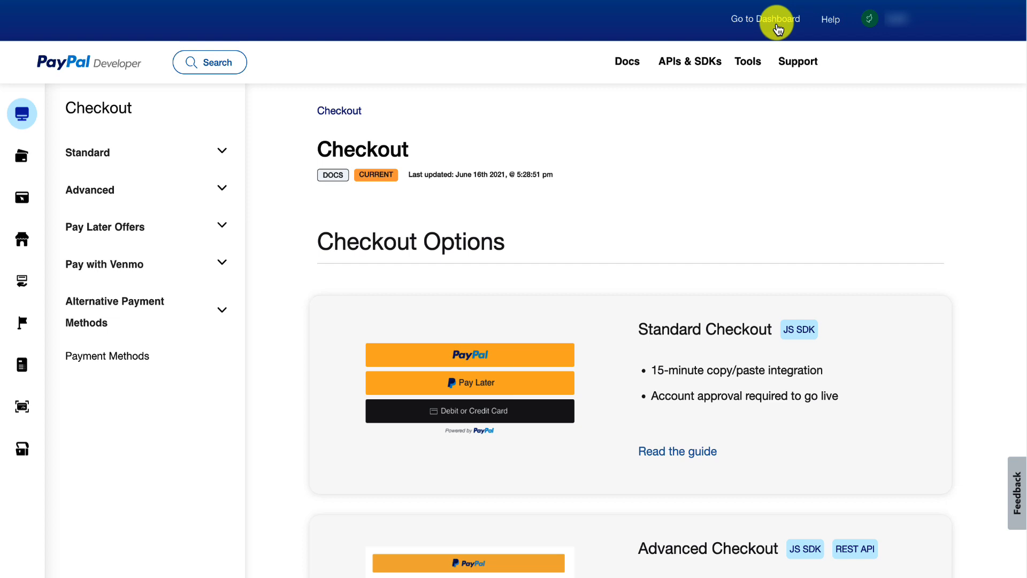
mouse_move(870, 26)
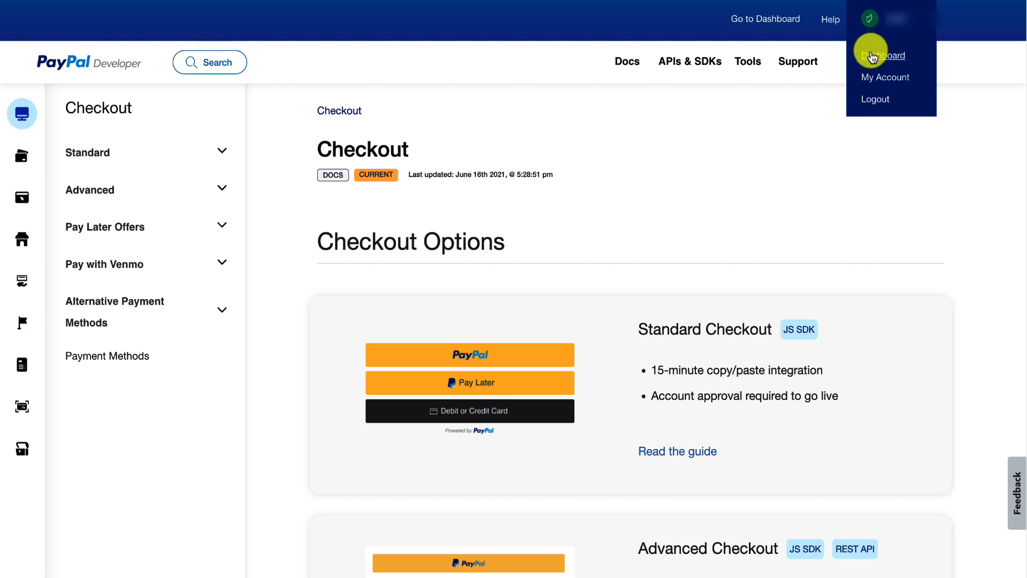
left_click(873, 56)
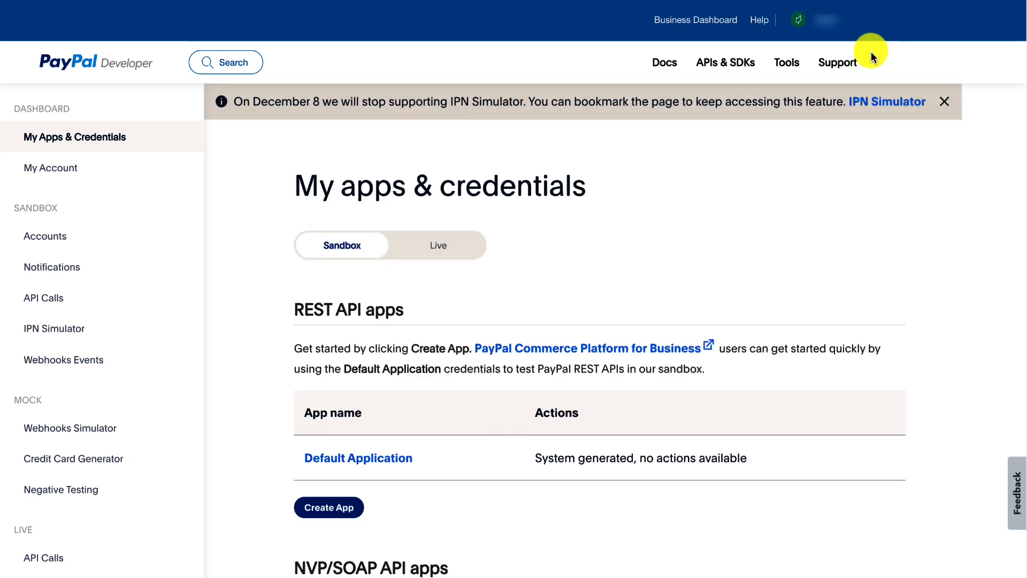
left_click(458, 246)
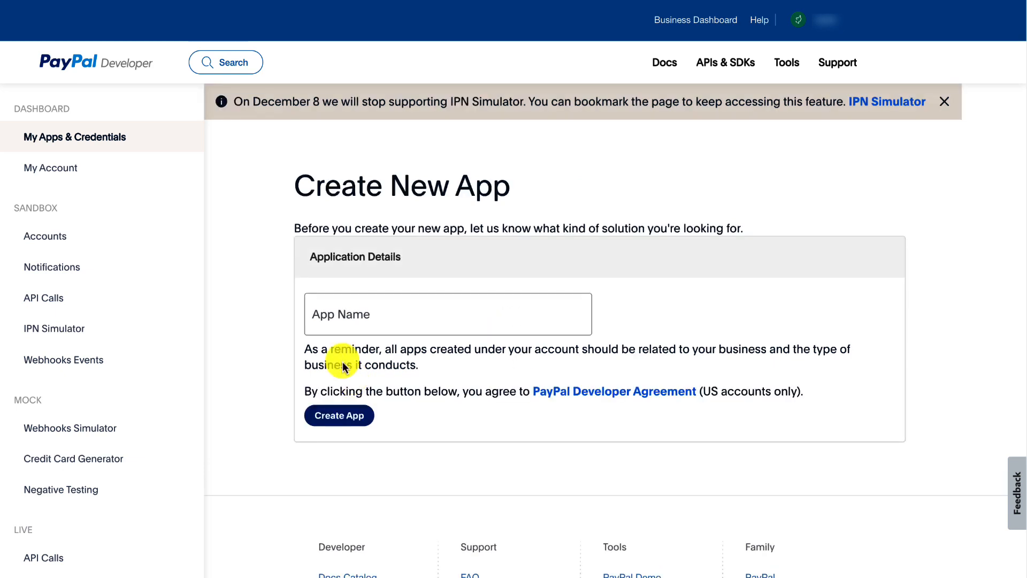
- Create the live app 'Online ordering system' and select its Client ID for copying
left_click(381, 323)
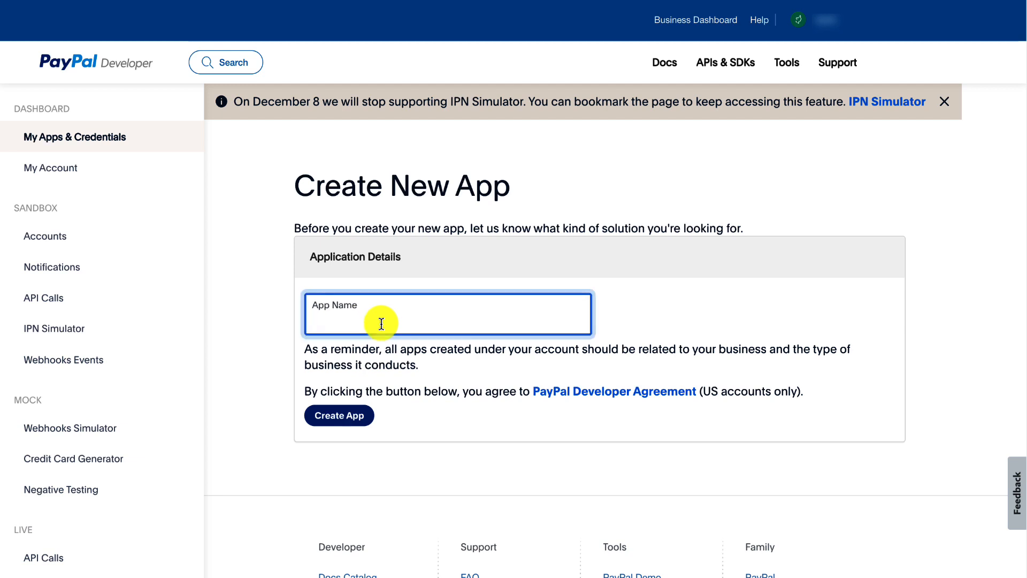
type("Online ordering system")
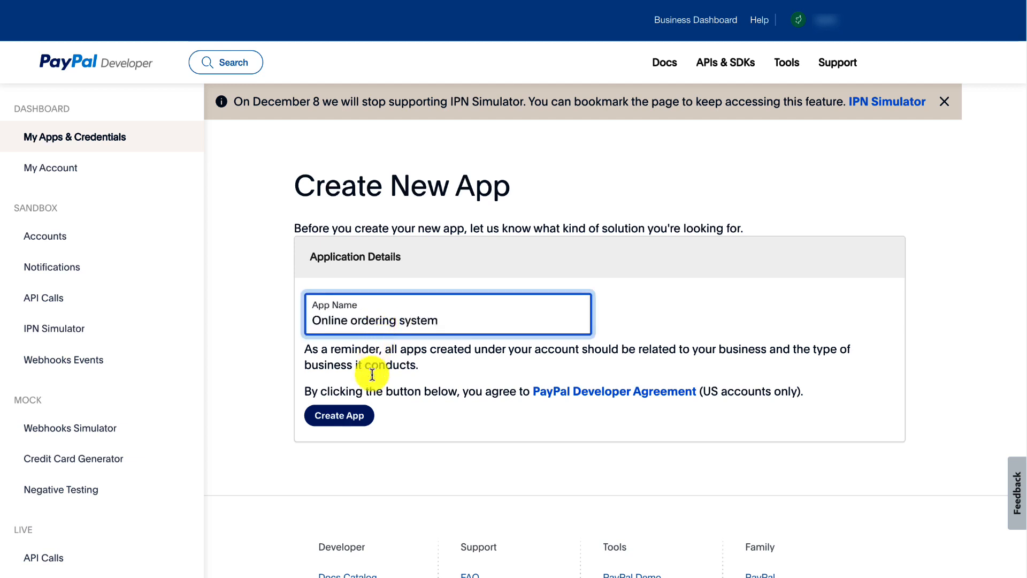
left_click(363, 418)
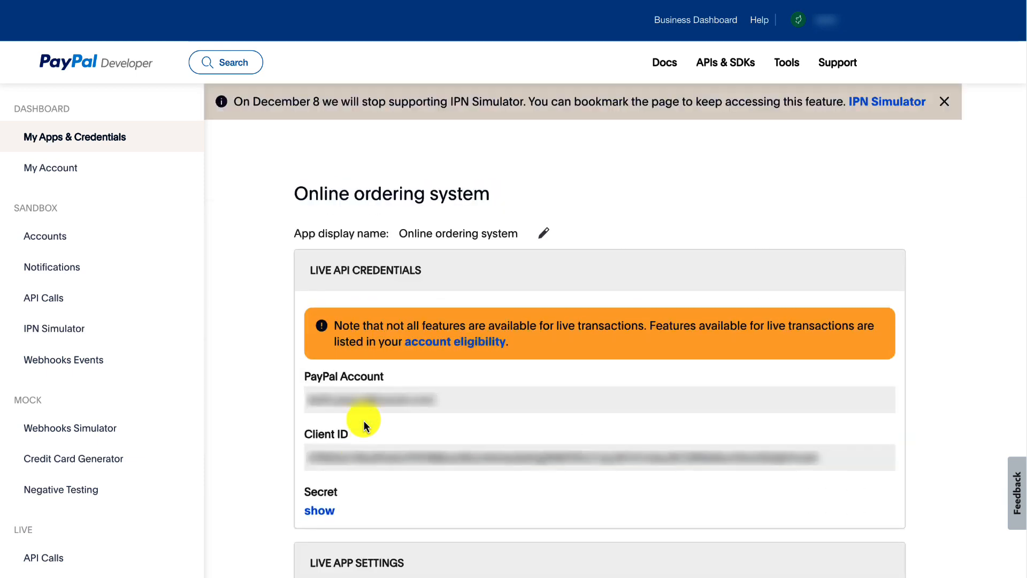
scroll(364, 423, "down", 2)
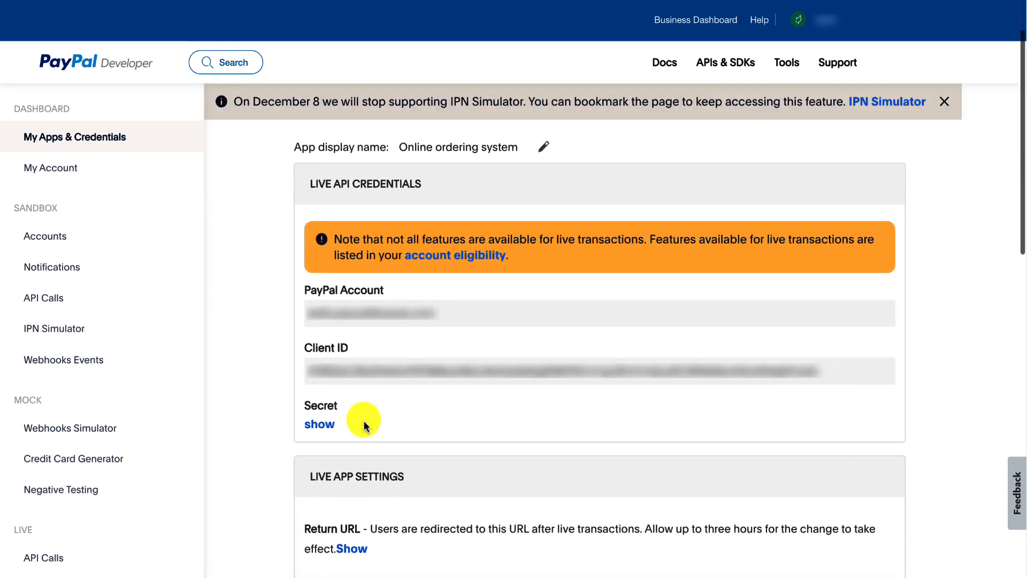
double_click(403, 372)
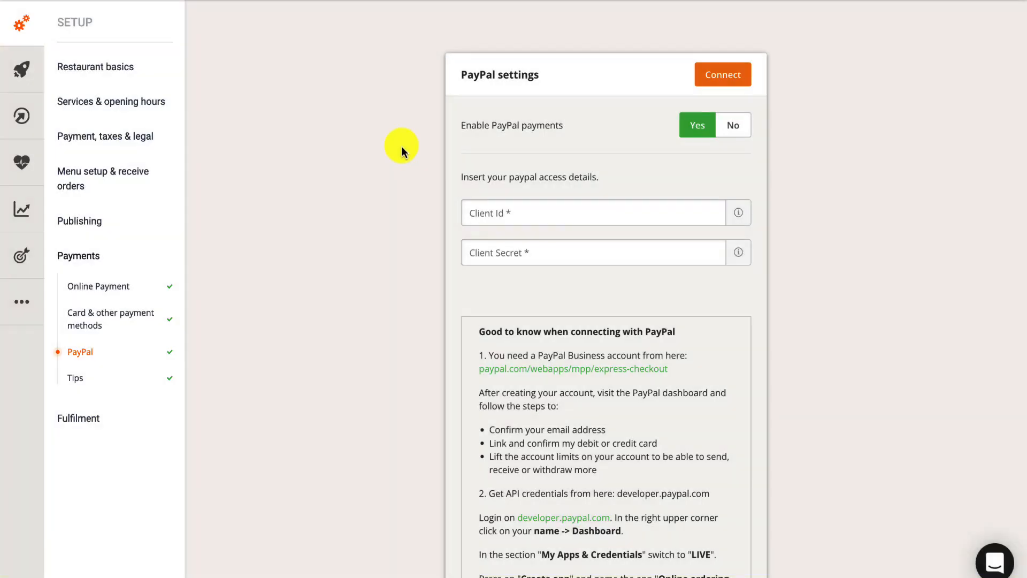
- Paste the live Client ID into GloriaFood's PayPal Client Id field
left_click(487, 210)
key("ctrl+v")
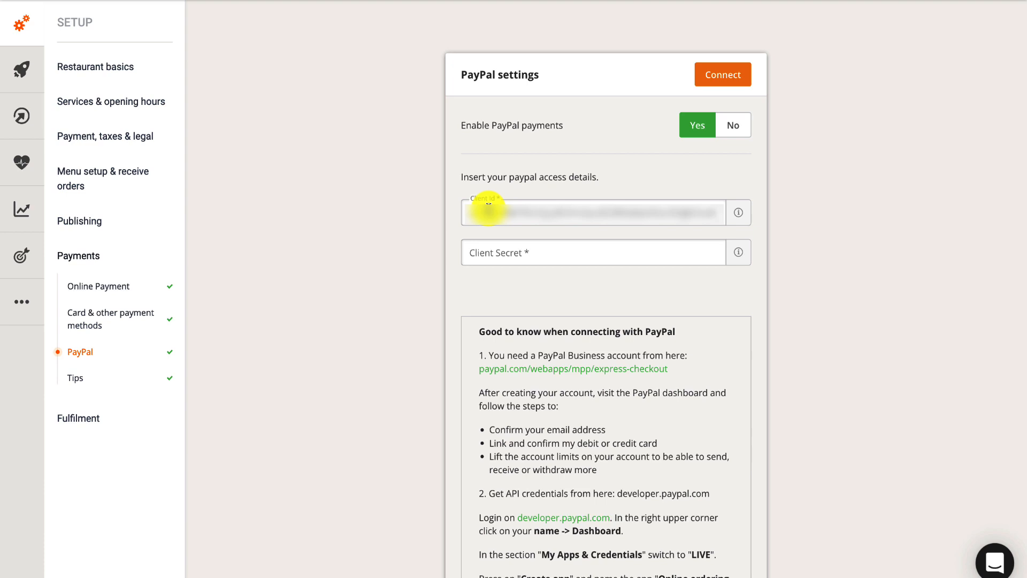
mouse_move(743, 253)
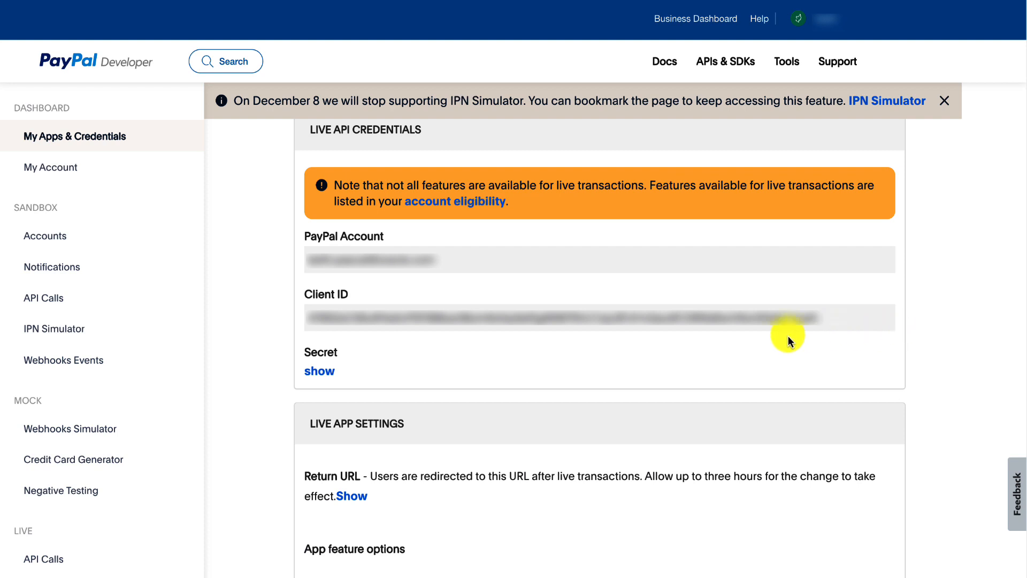
- Show the Online ordering system app's live Secret and copy it
left_click(330, 371)
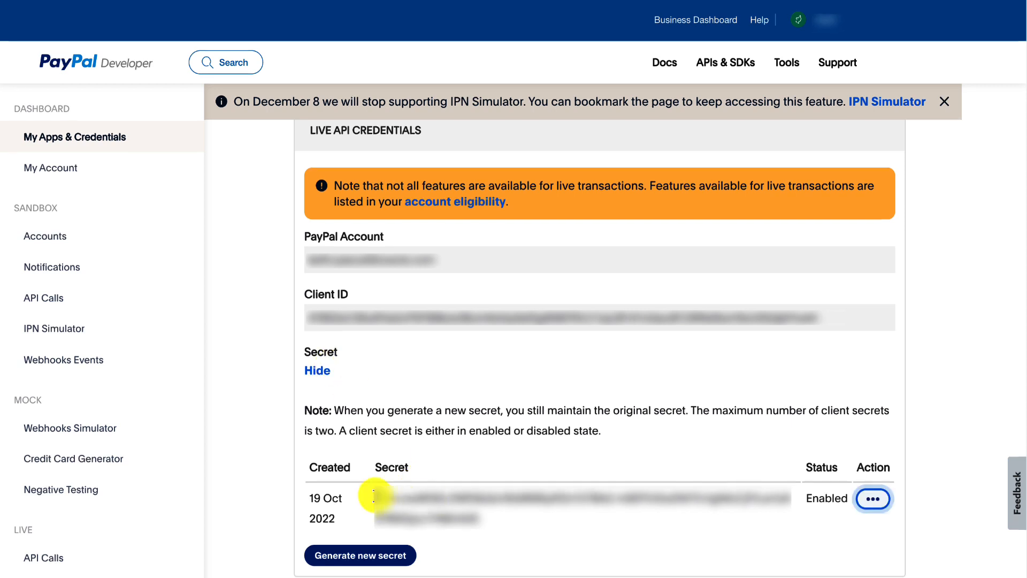
left_click_drag(374, 497, 485, 531)
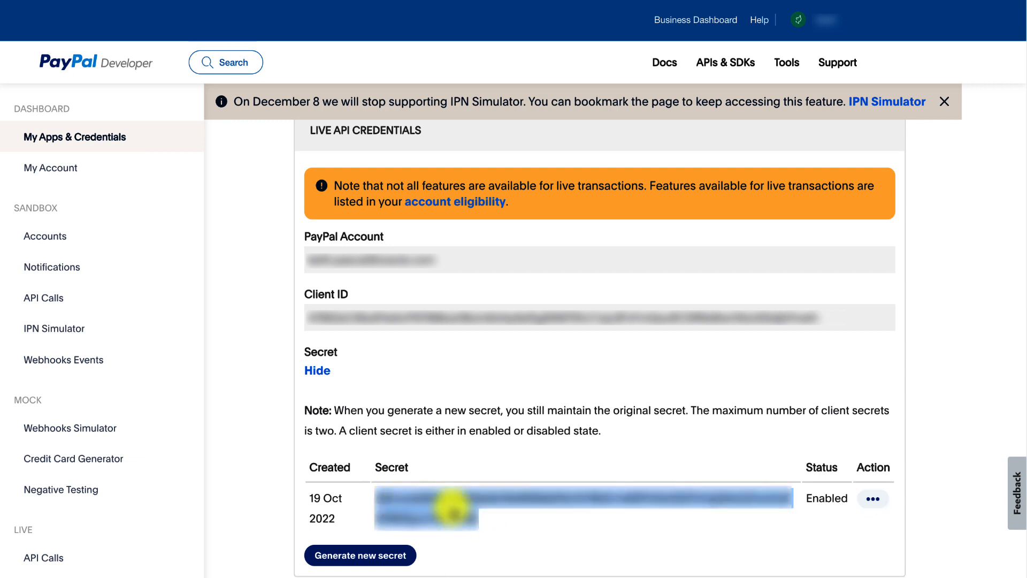
right_click(456, 491)
left_click(480, 528)
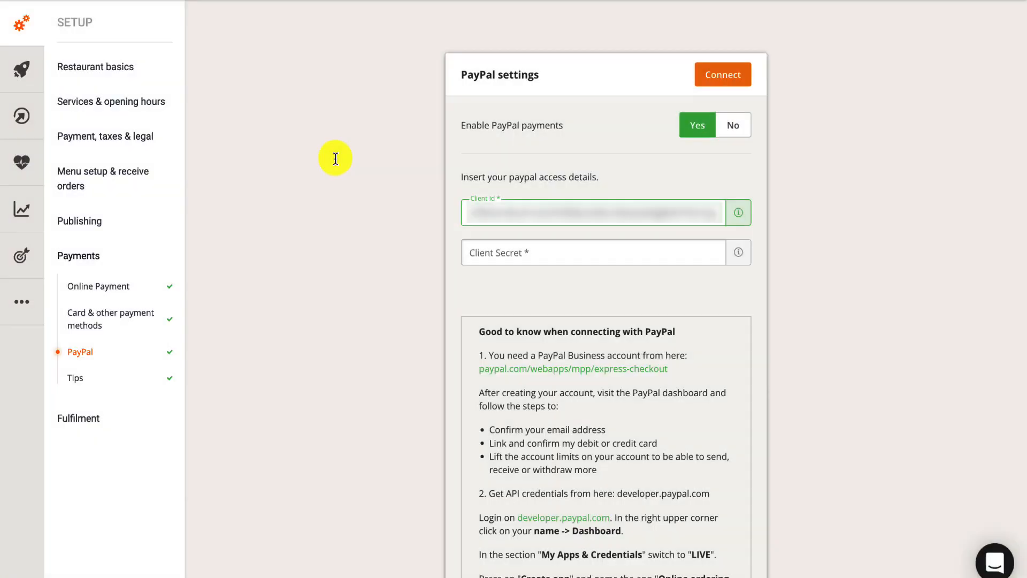
- Paste the Client Secret into GloriaFood's PayPal settings and connect the account
left_click(482, 250)
key("ctrl+v")
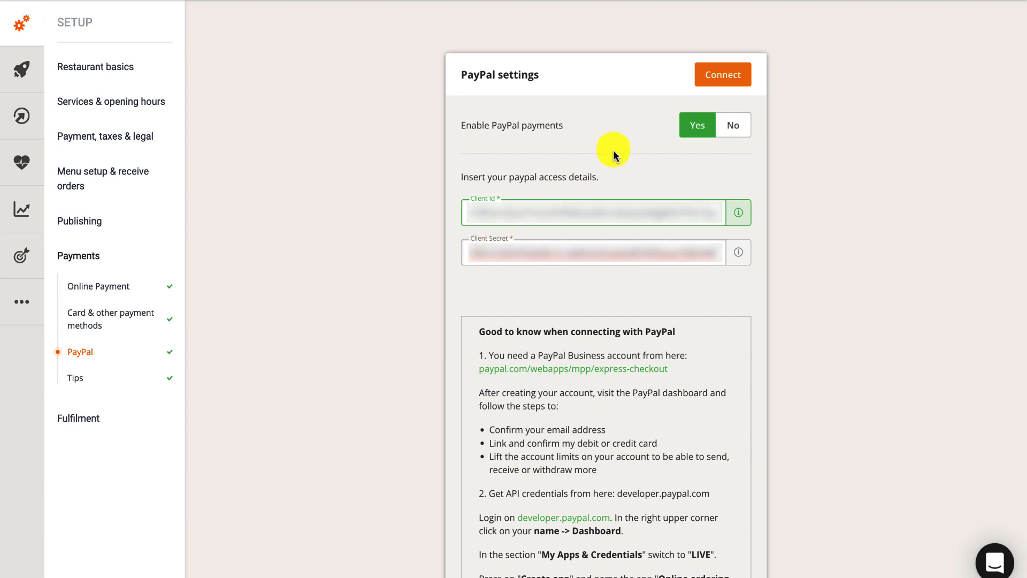
left_click(708, 83)
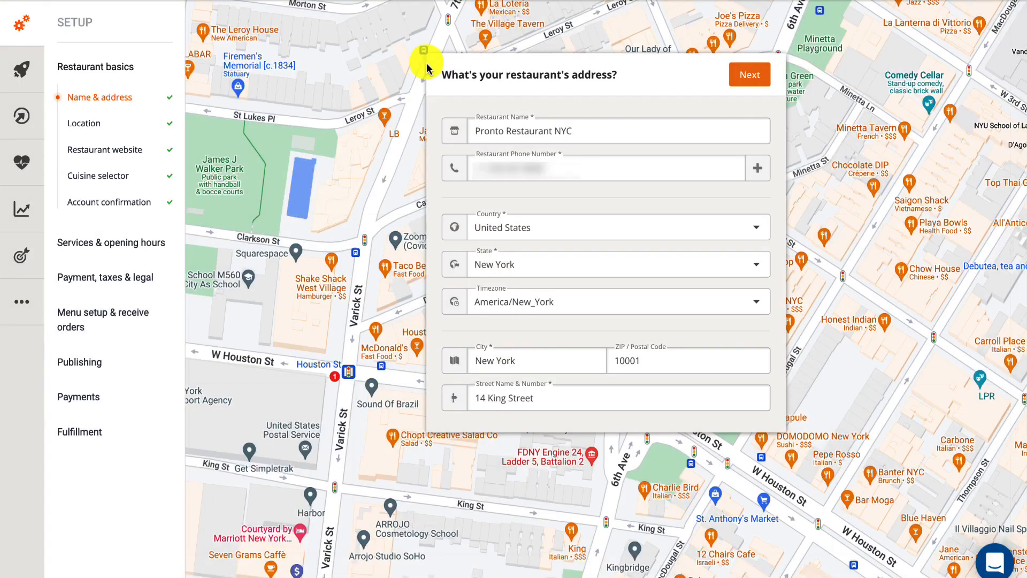
- In Payments > Card & other payment methods, save card security as 'Optimize for best sales conversion'
left_click(88, 395)
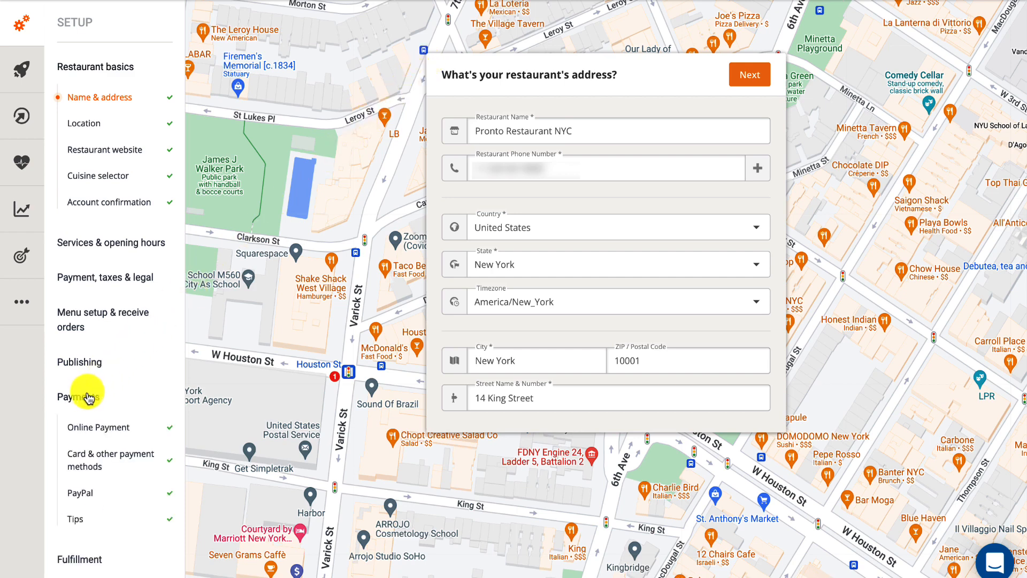
left_click(101, 453)
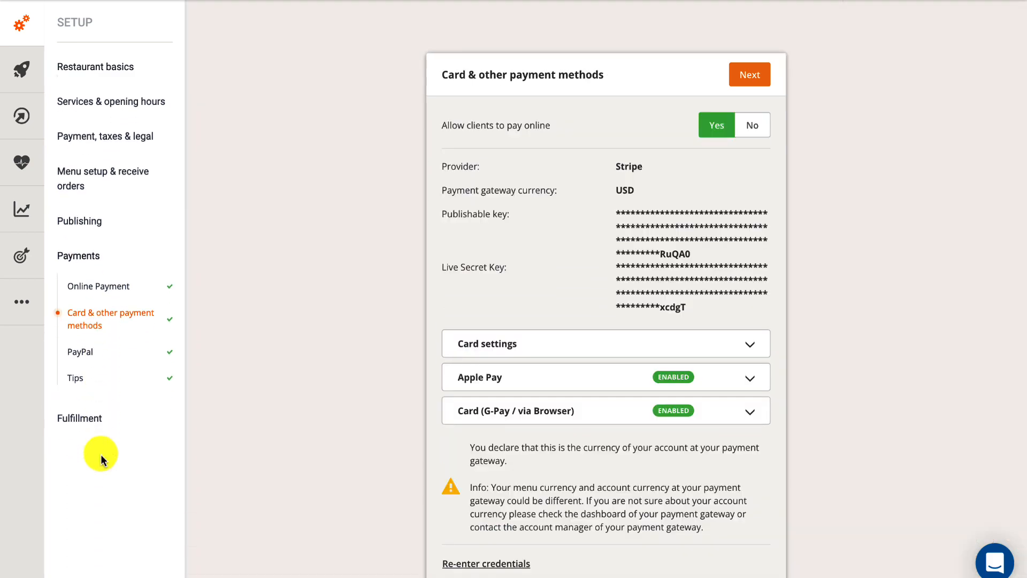
left_click(475, 347)
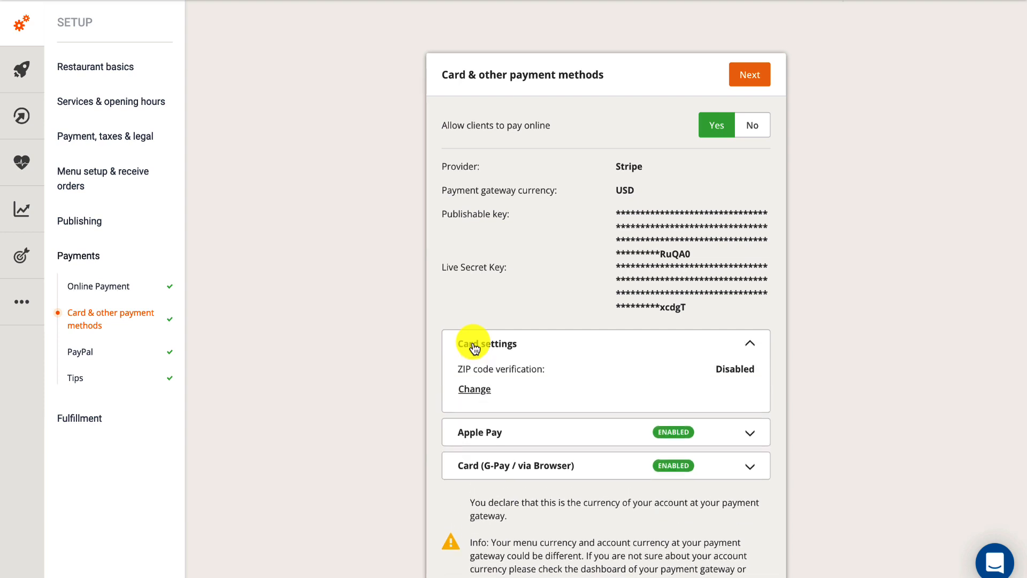
left_click(471, 389)
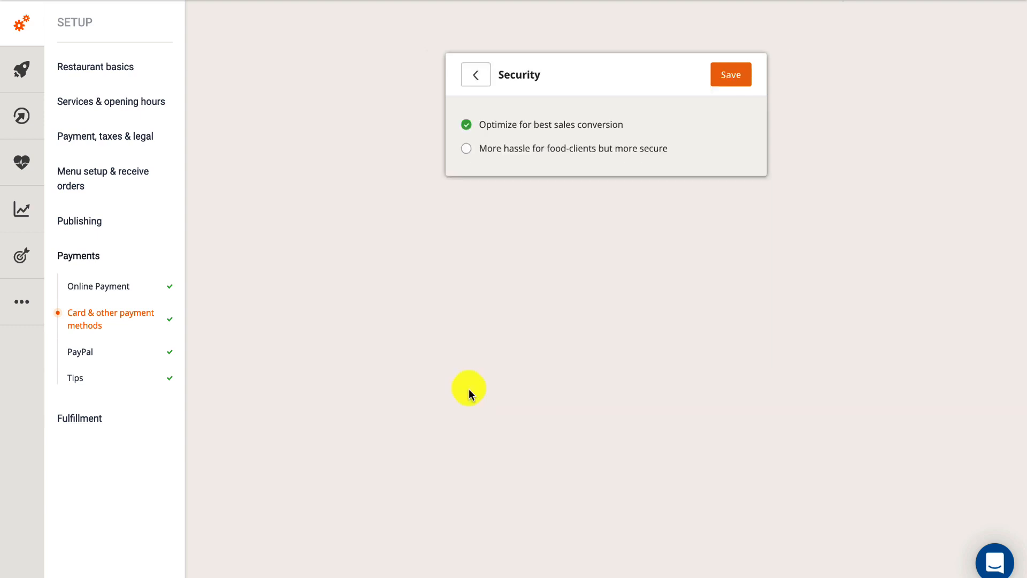
left_click(467, 149)
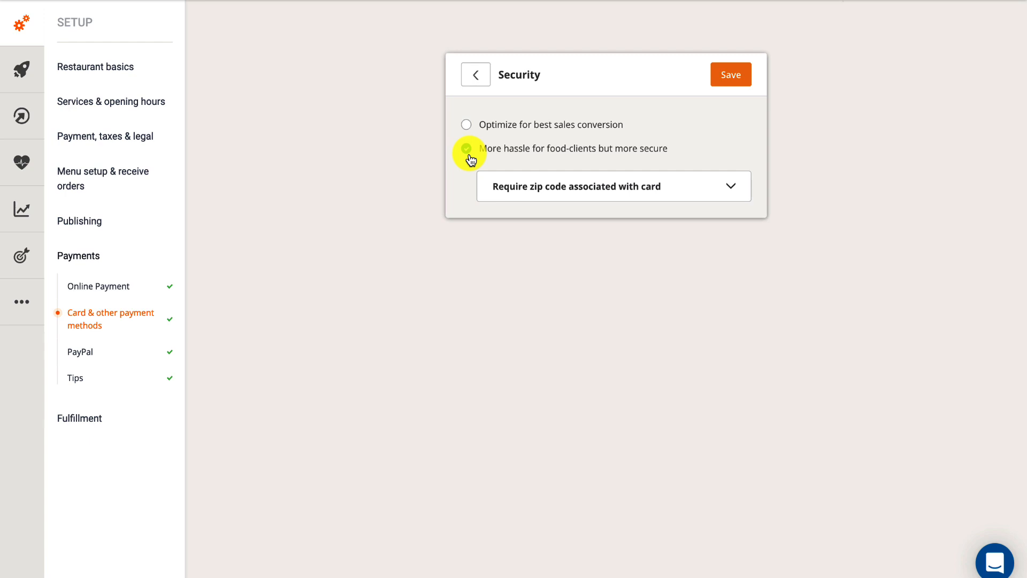
left_click(553, 188)
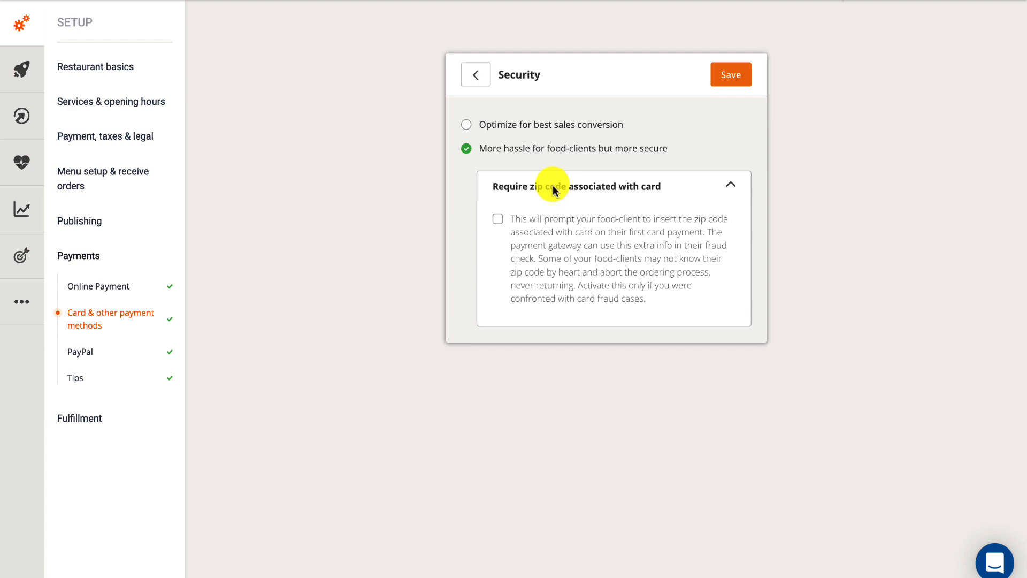
left_click(468, 126)
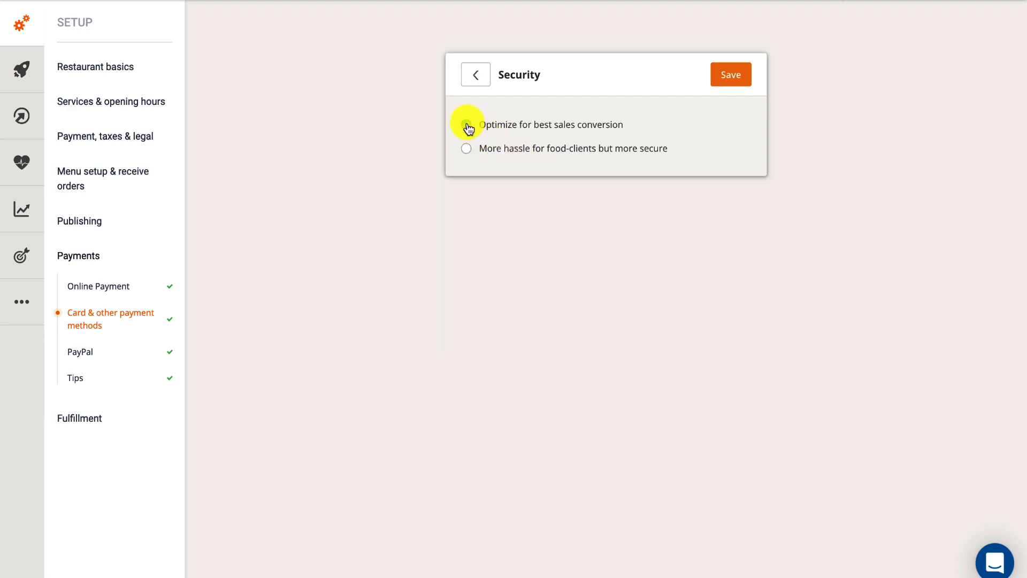
left_click(719, 78)
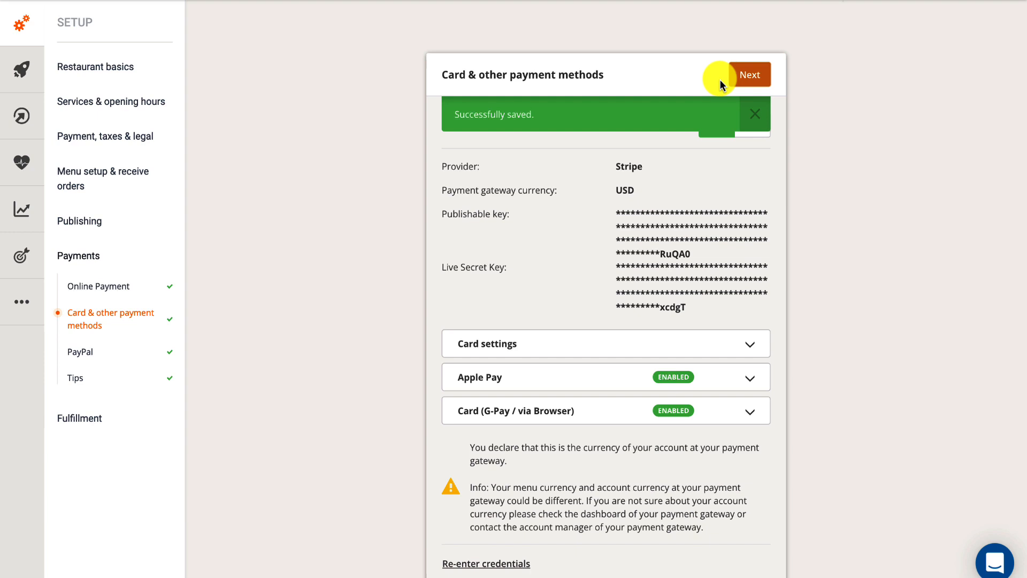
left_click(26, 304)
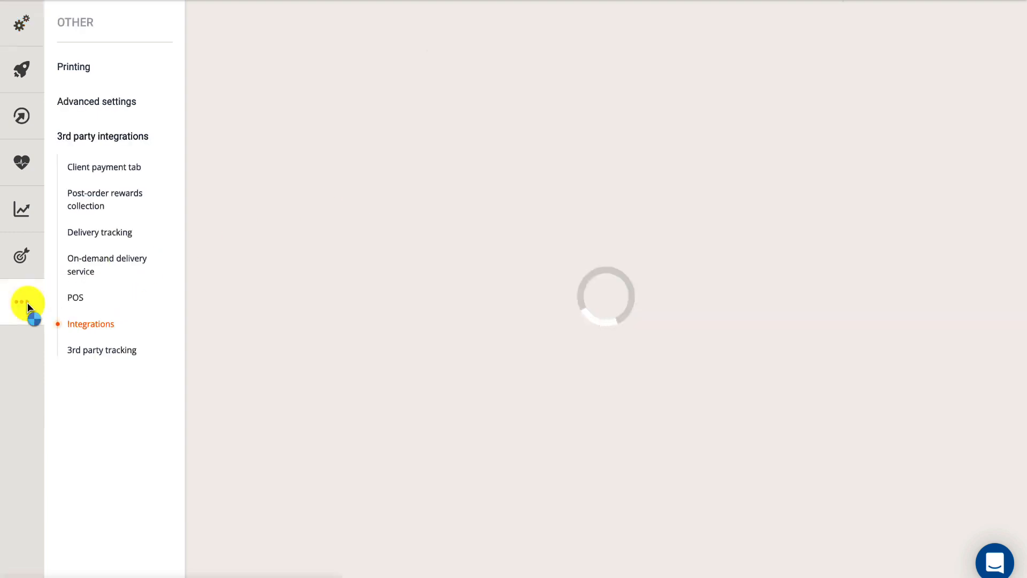
left_click(92, 106)
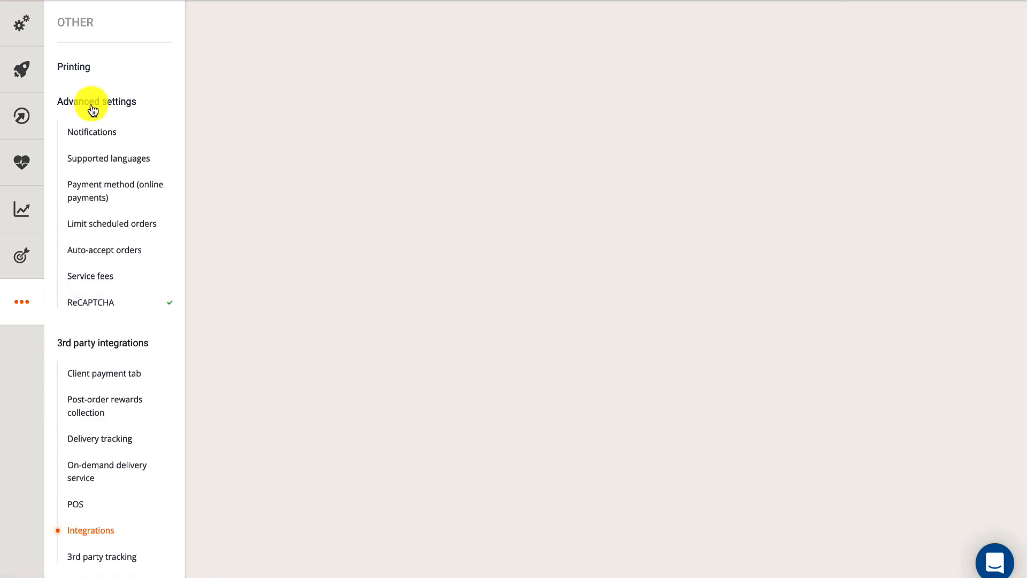
- Open the online payments card charging method and select PURCHASE (or REFUND)
left_click(98, 190)
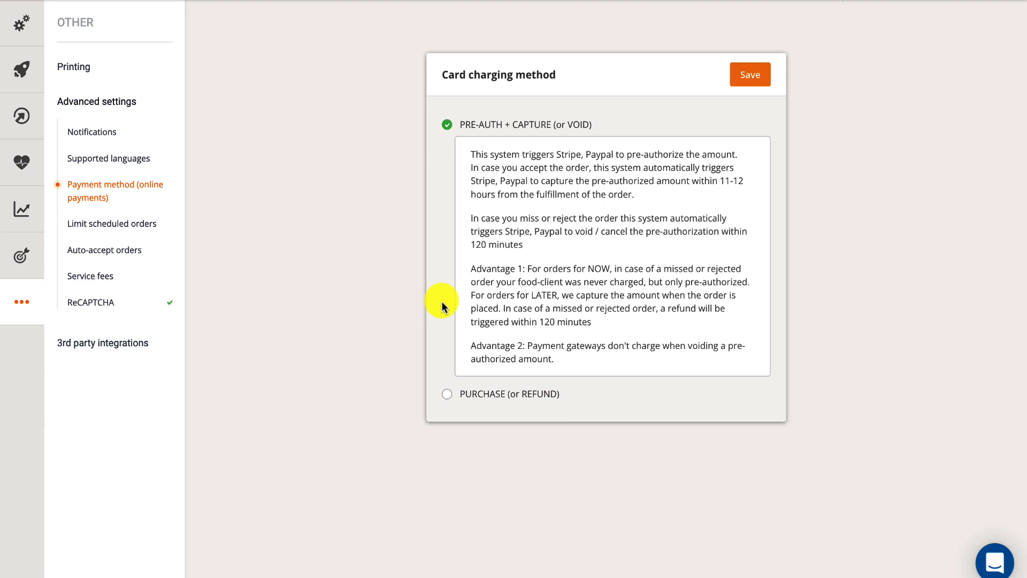
left_click(448, 394)
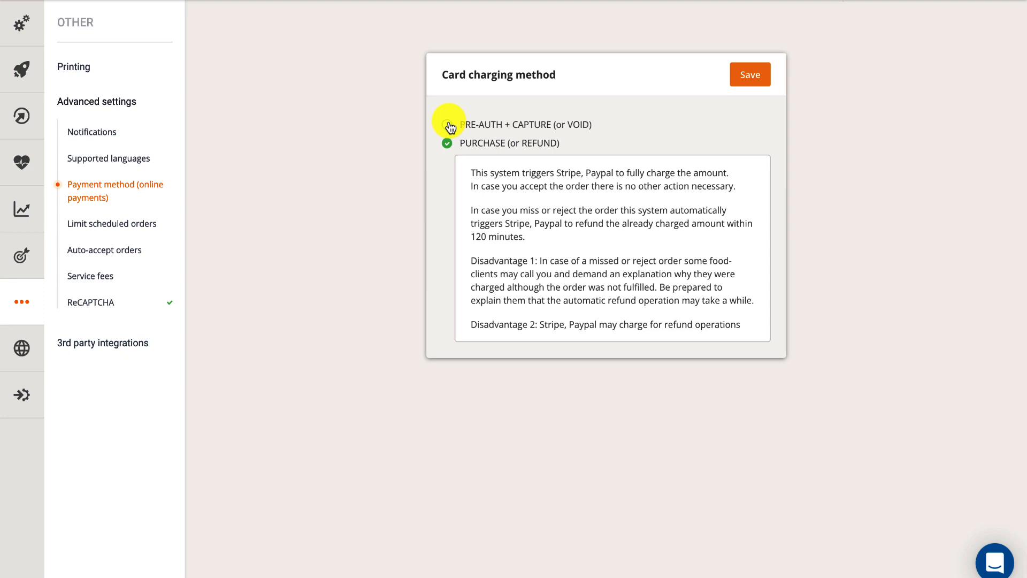
- Switch the card charging method to PRE-AUTH + CAPTURE (or VOID) and save it
left_click(448, 125)
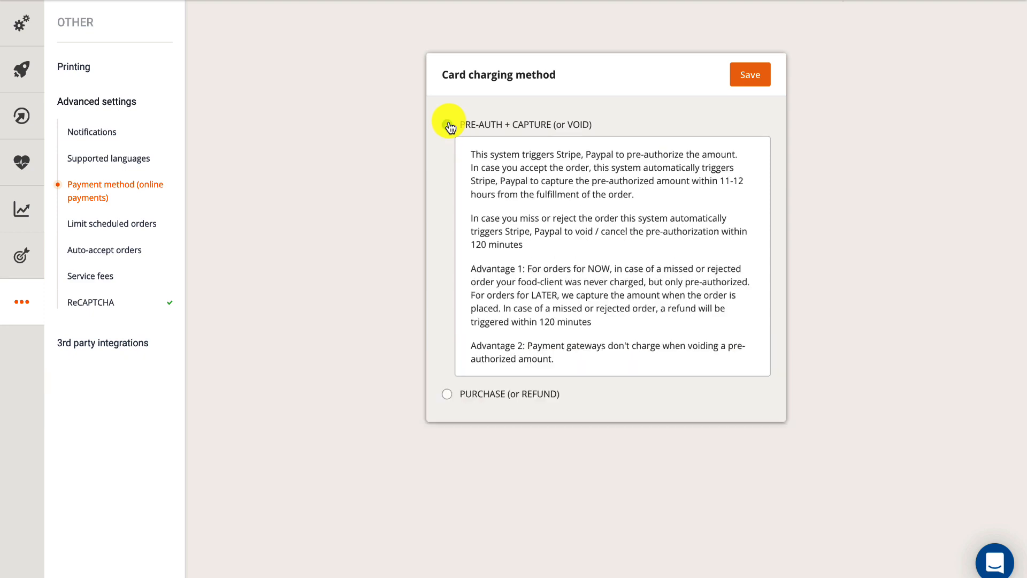
left_click(741, 79)
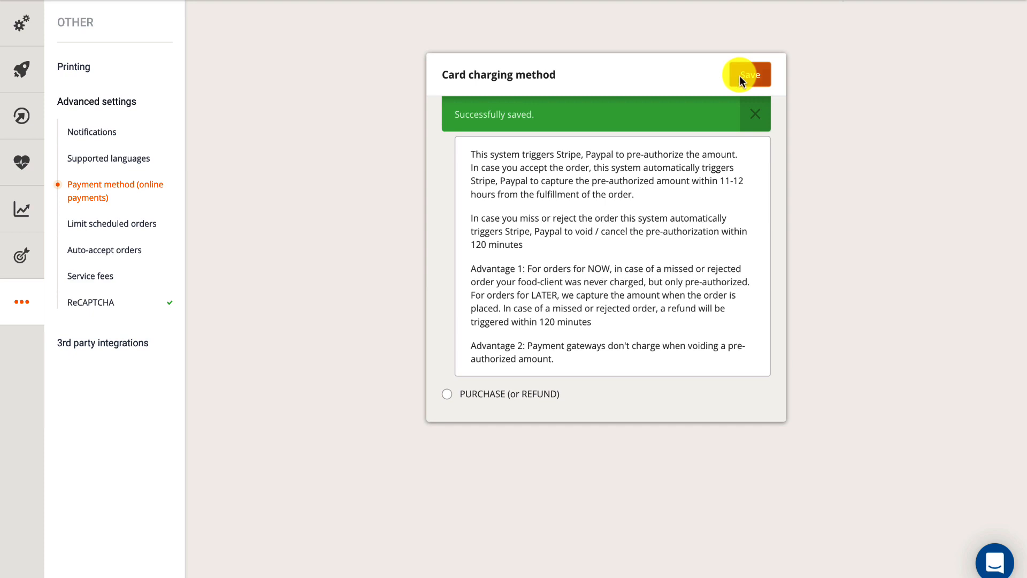
left_click(111, 302)
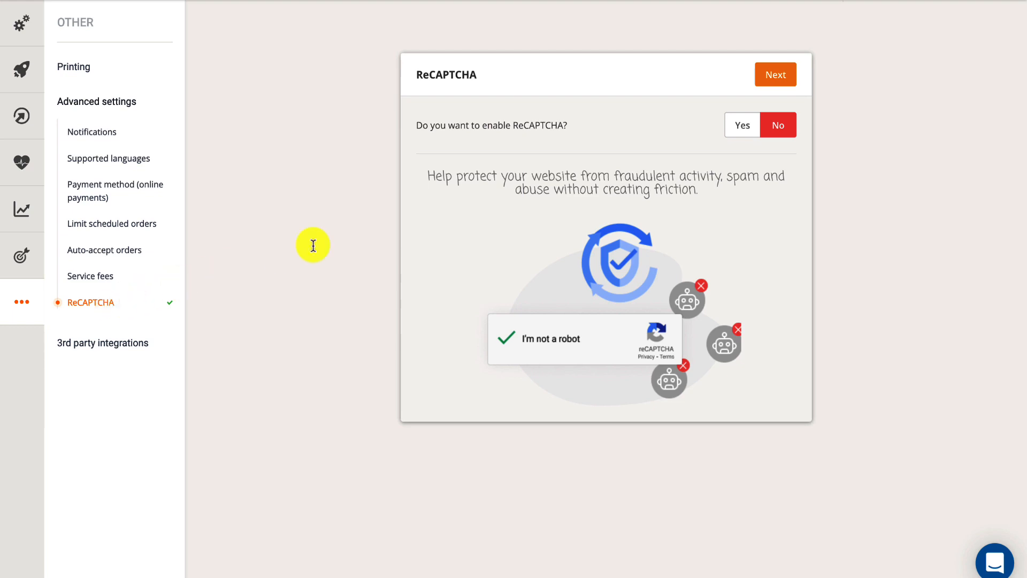
- Answer Yes to 'Do you want to enable ReCAPTCHA?'
left_click(741, 128)
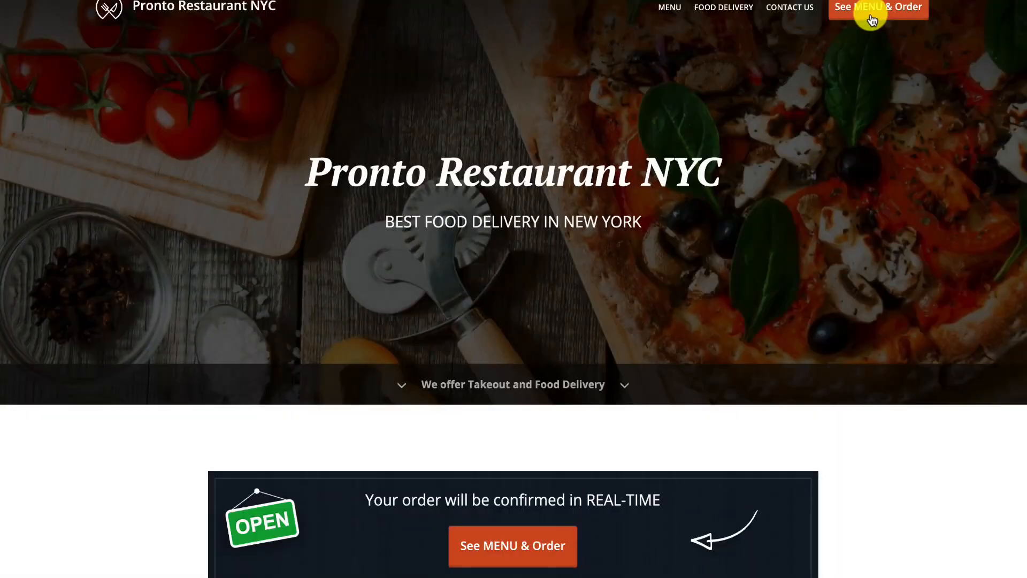
- Add an Extra Large 16" Vegan Pizza, well-done with garlic sauce, to the cart and open it
left_click(873, 9)
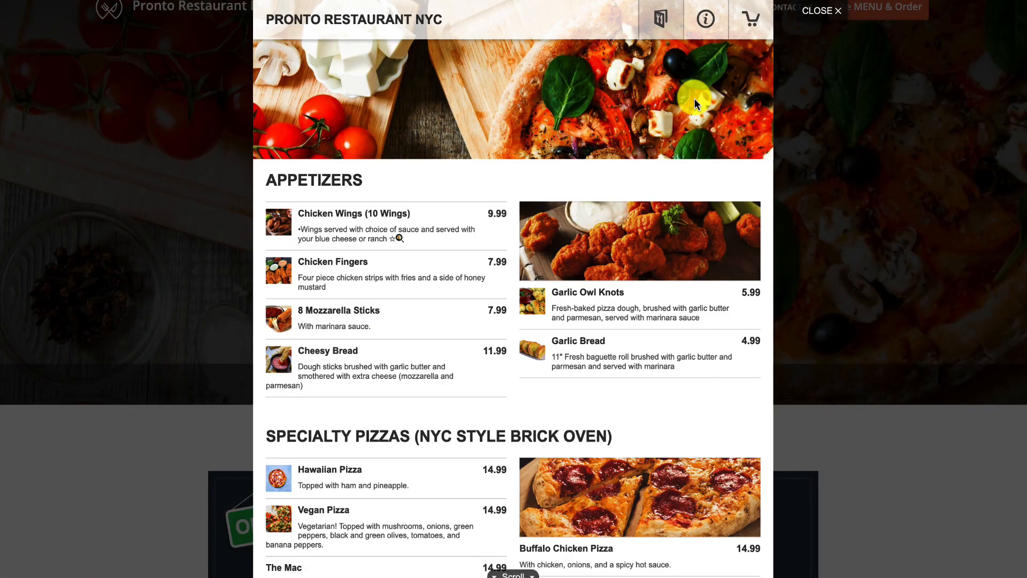
scroll(416, 423, "down", 2)
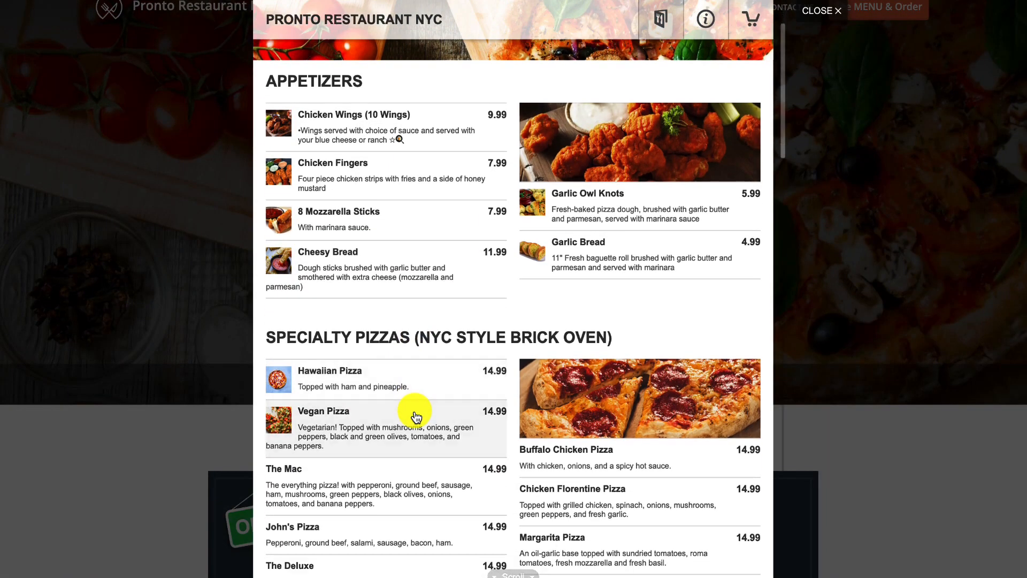
left_click(416, 416)
left_click(542, 307)
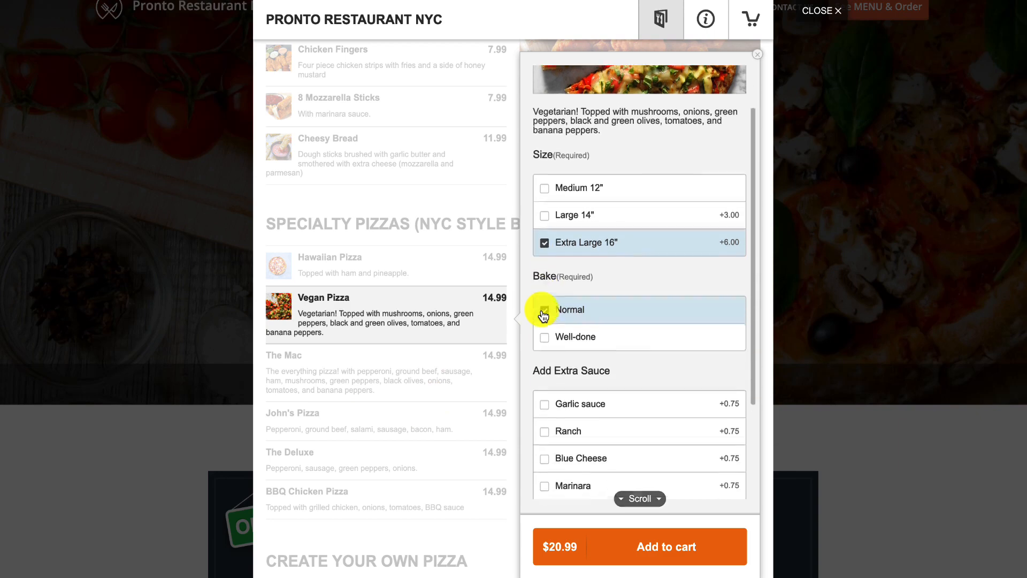
left_click(544, 338)
left_click(545, 346)
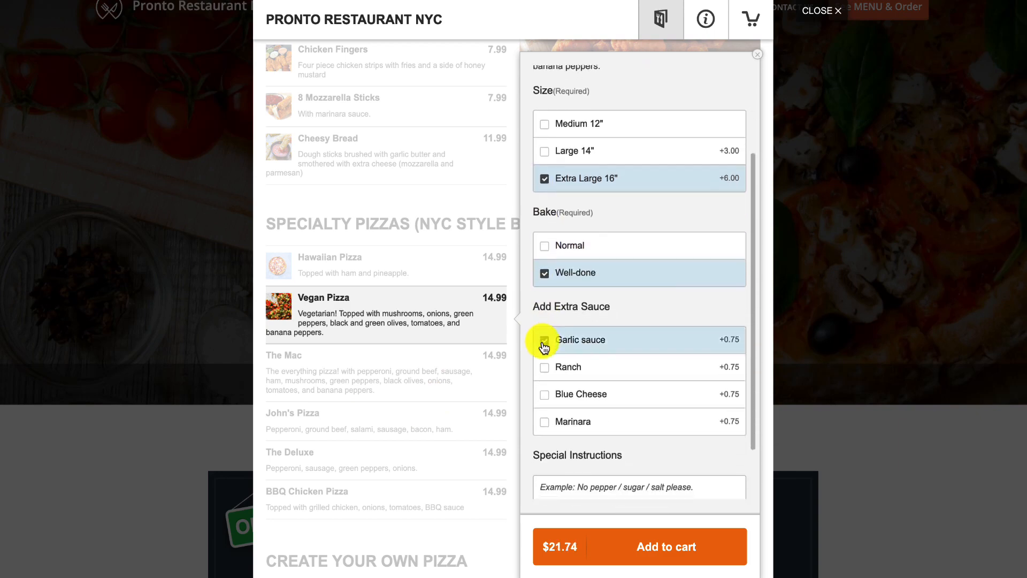
left_click(623, 540)
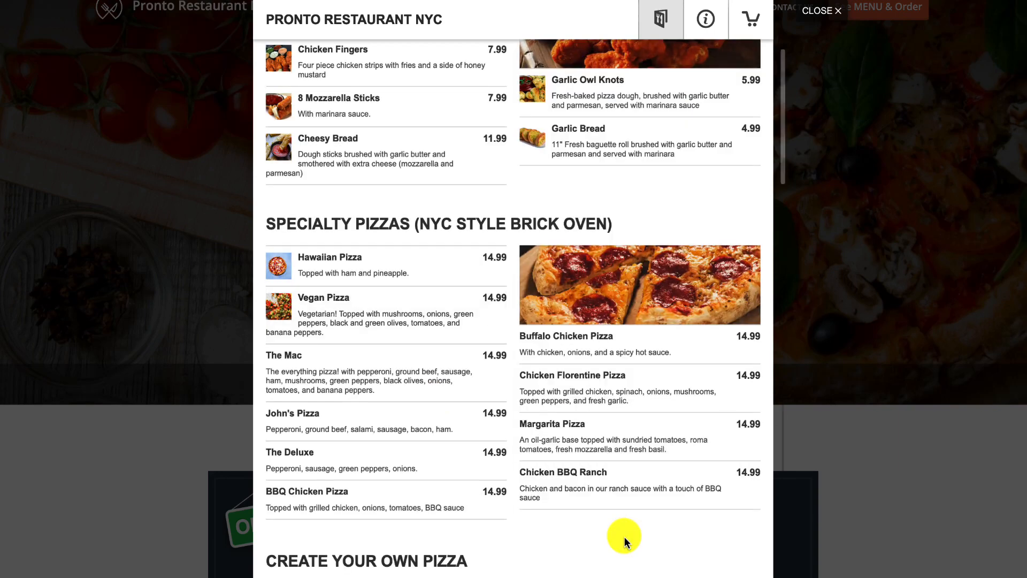
left_click(750, 24)
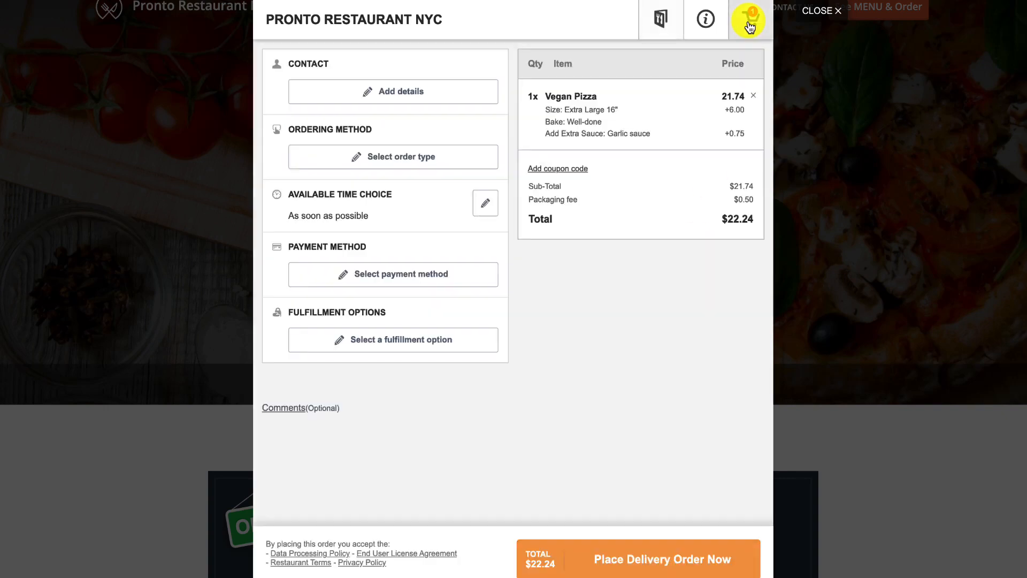
- Save the customer's first name, last name, e-mail and phone number as checkout contact details
left_click(459, 87)
left_click(362, 106)
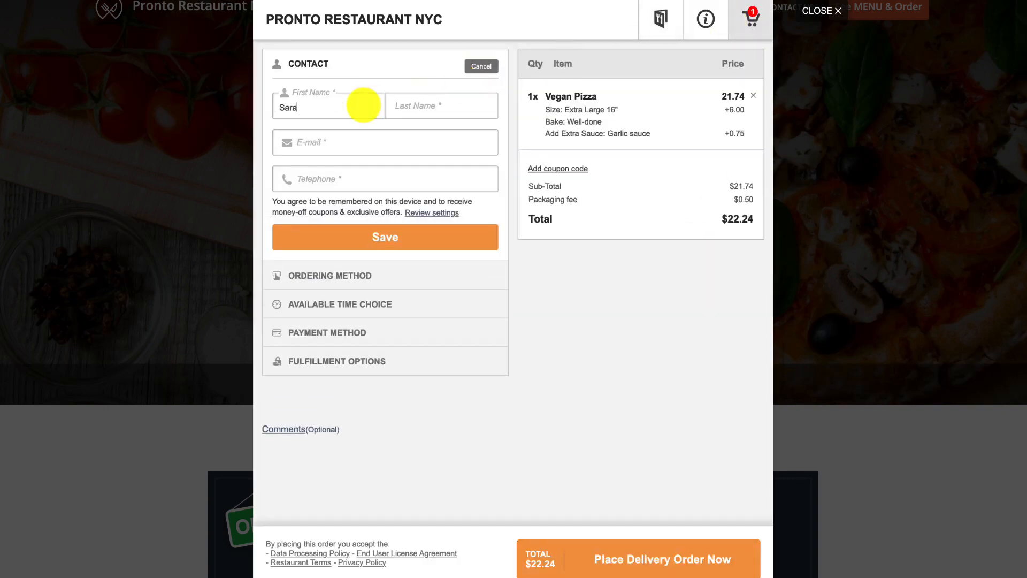
key("Tab")
key("Tab")
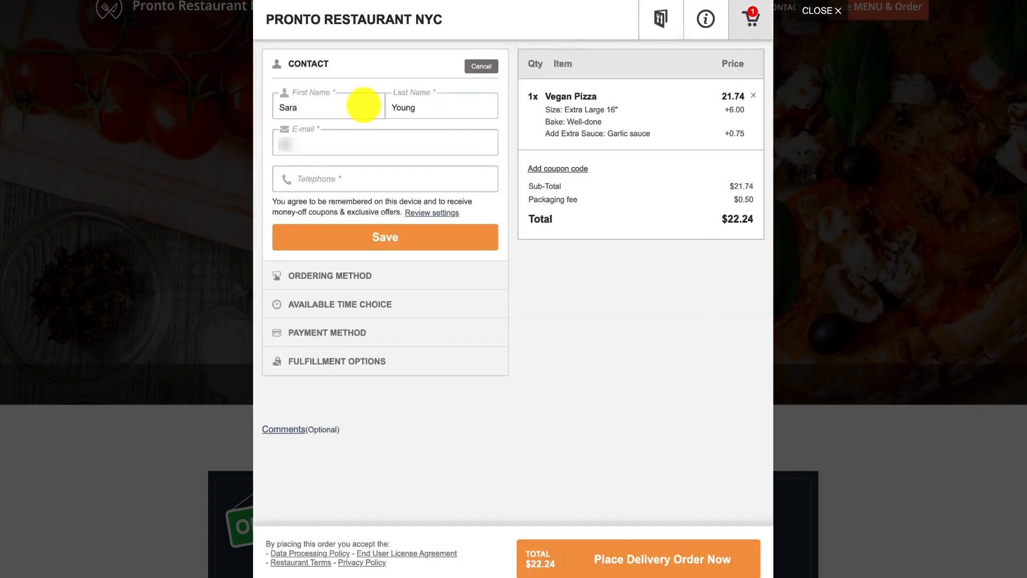
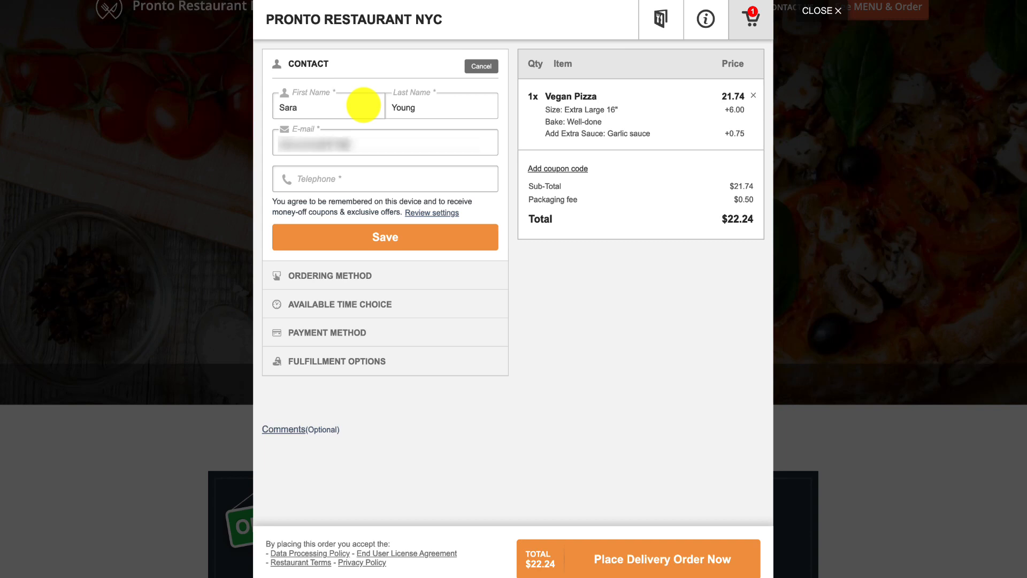
key("Tab")
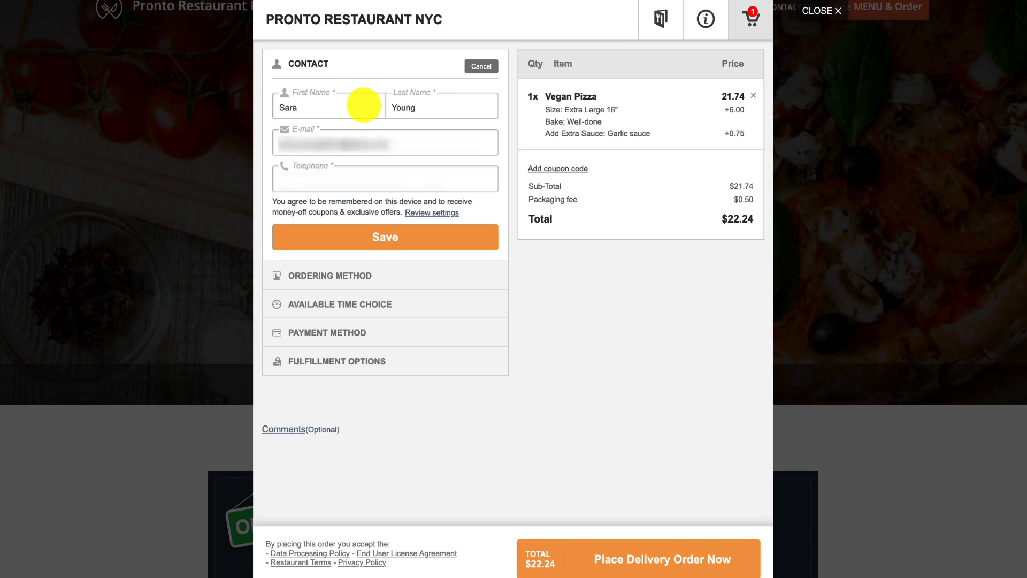
type("2125550123")
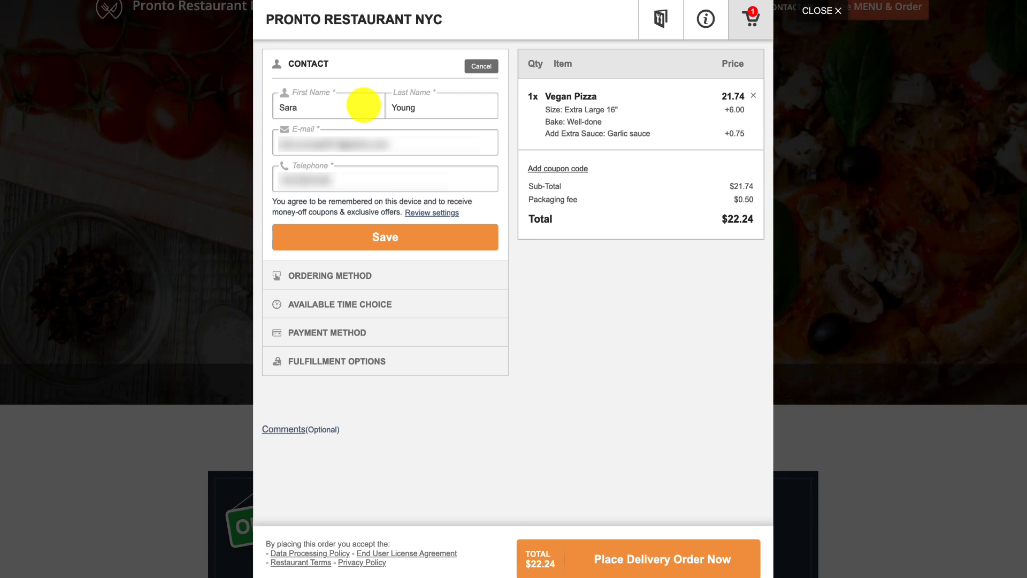
type("4")
left_click(409, 236)
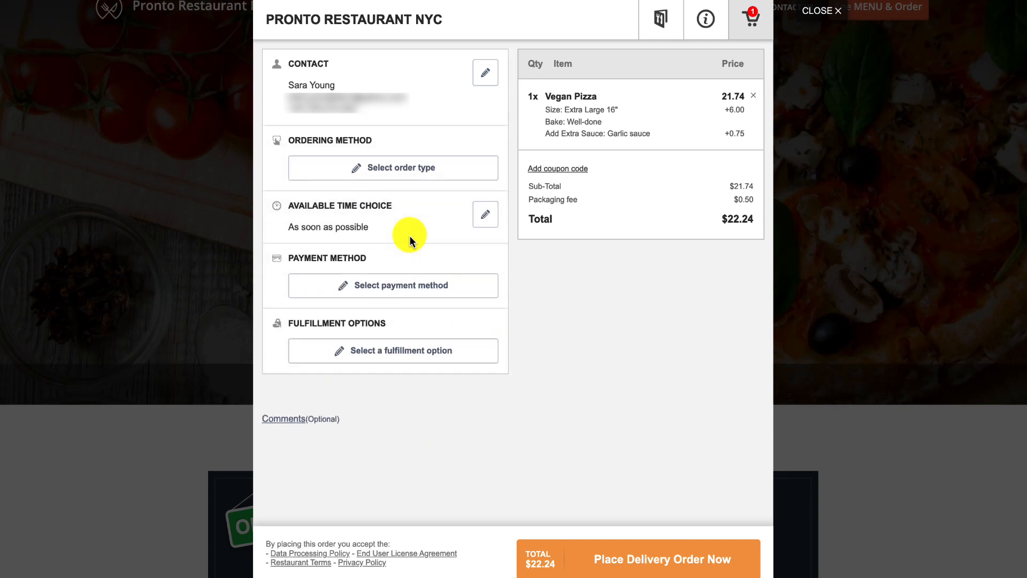
- Set the ordering method to Pickup with As soon as possible timing
left_click(409, 168)
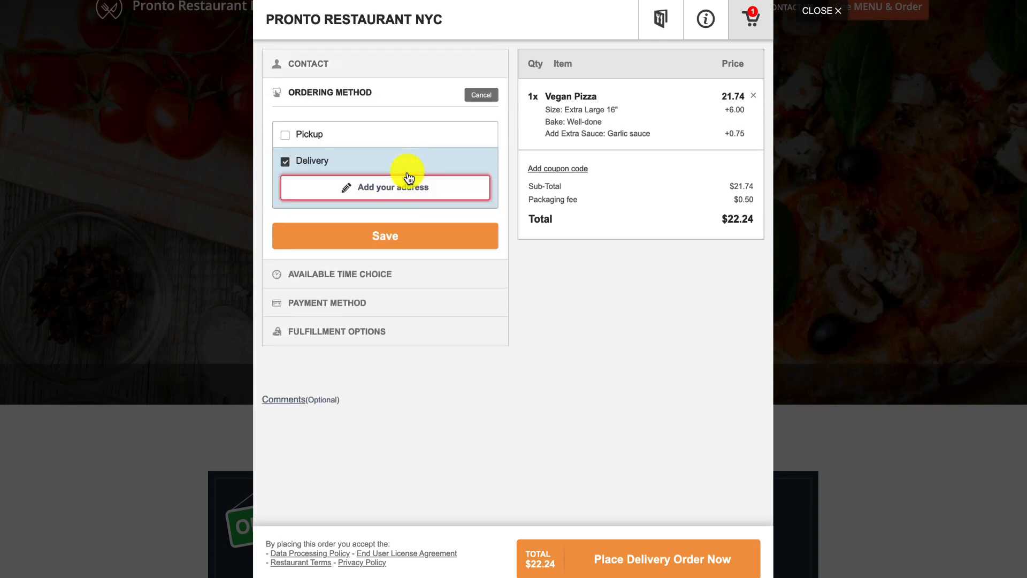
left_click(378, 137)
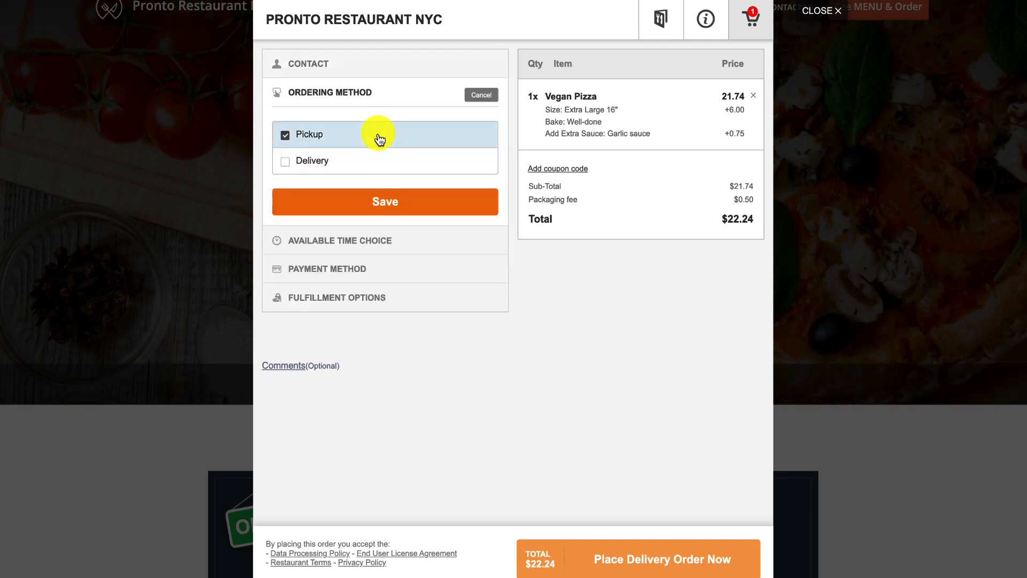
left_click(414, 204)
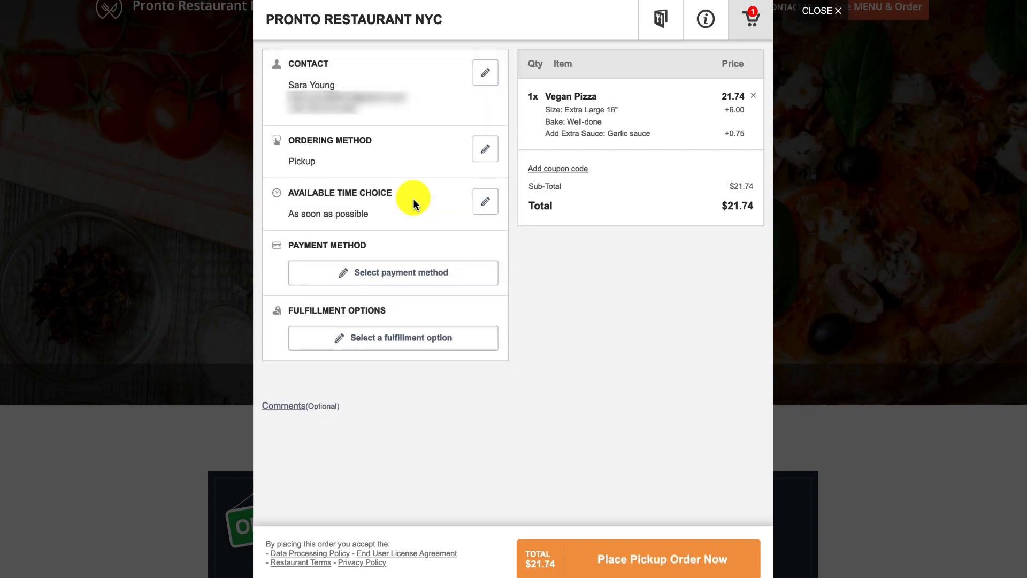
left_click(484, 202)
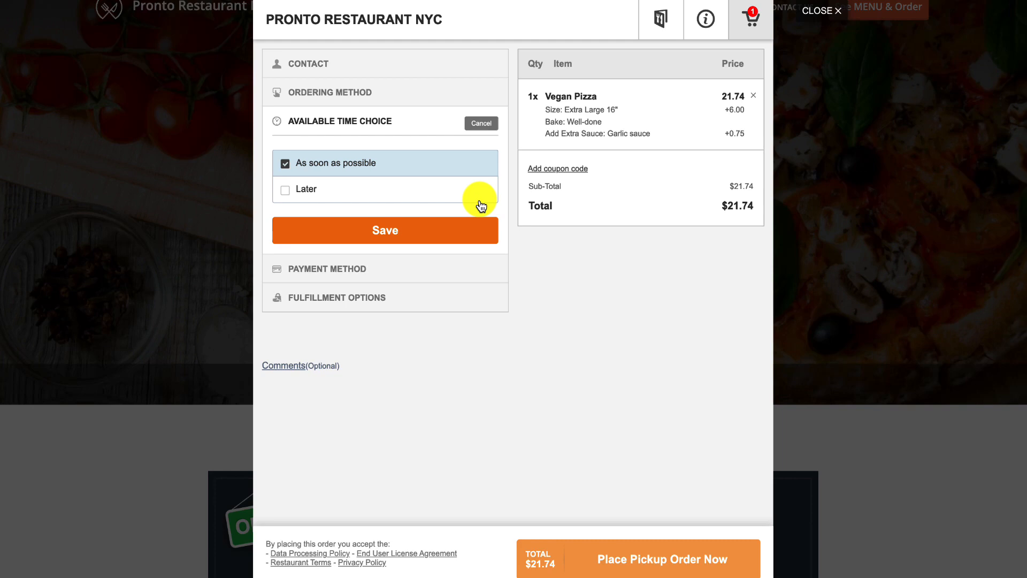
left_click(454, 232)
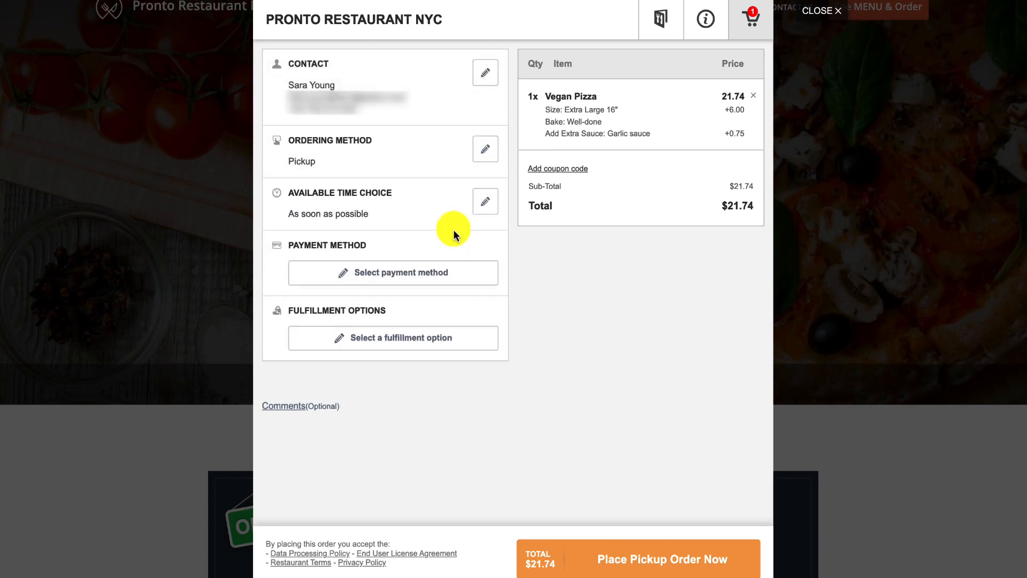
- Select Card as the payment method, after briefly choosing PayPal
left_click(454, 272)
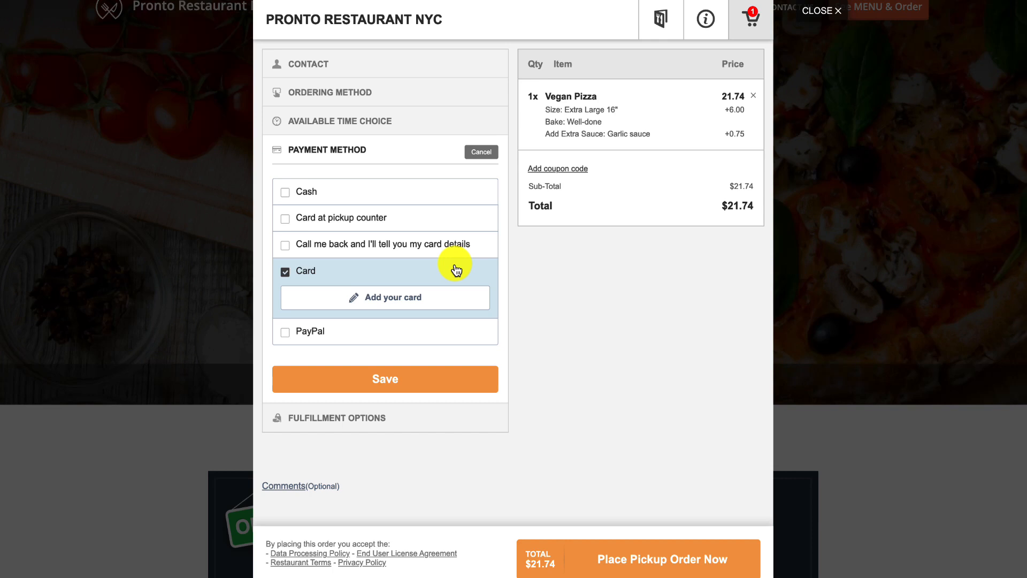
left_click(321, 333)
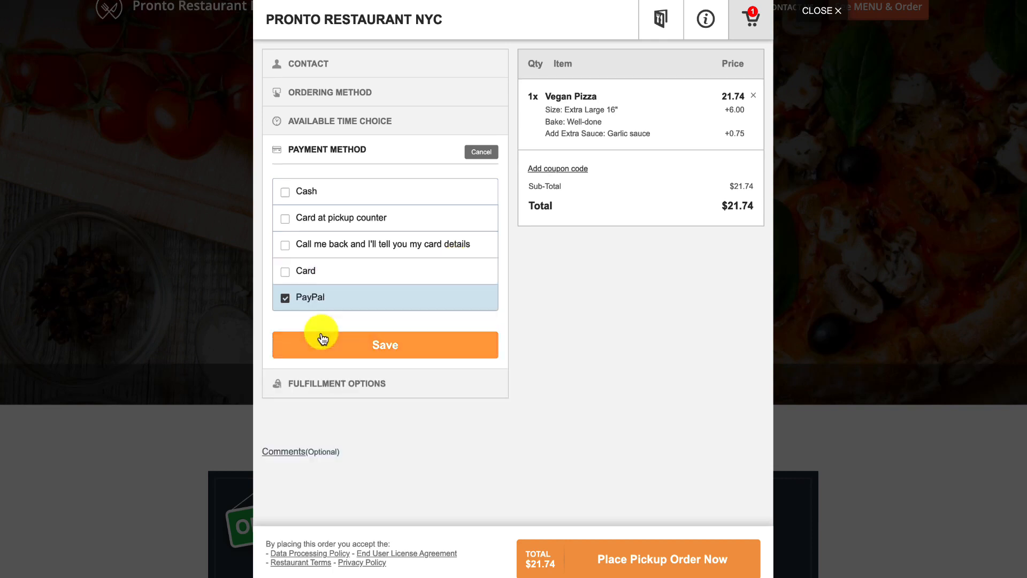
left_click(323, 338)
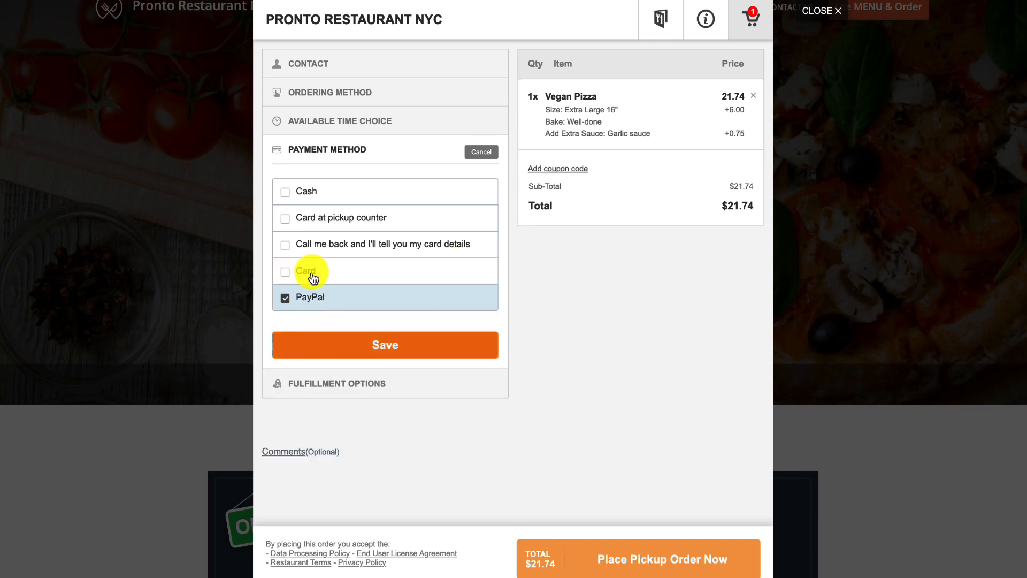
left_click(313, 278)
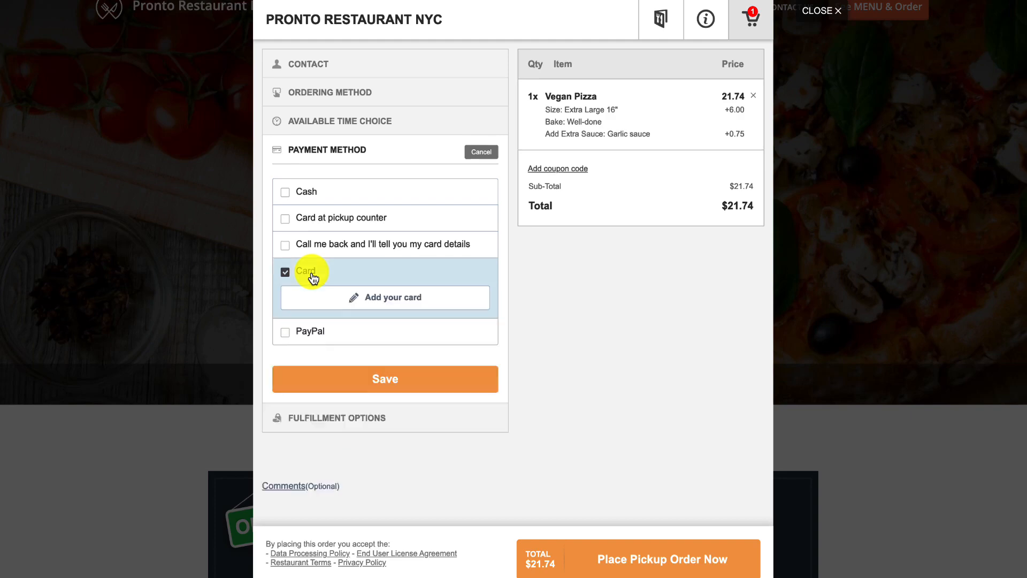
- Add the test card with the cardholder's name, card number, expiry and CVV, then use it
left_click(384, 298)
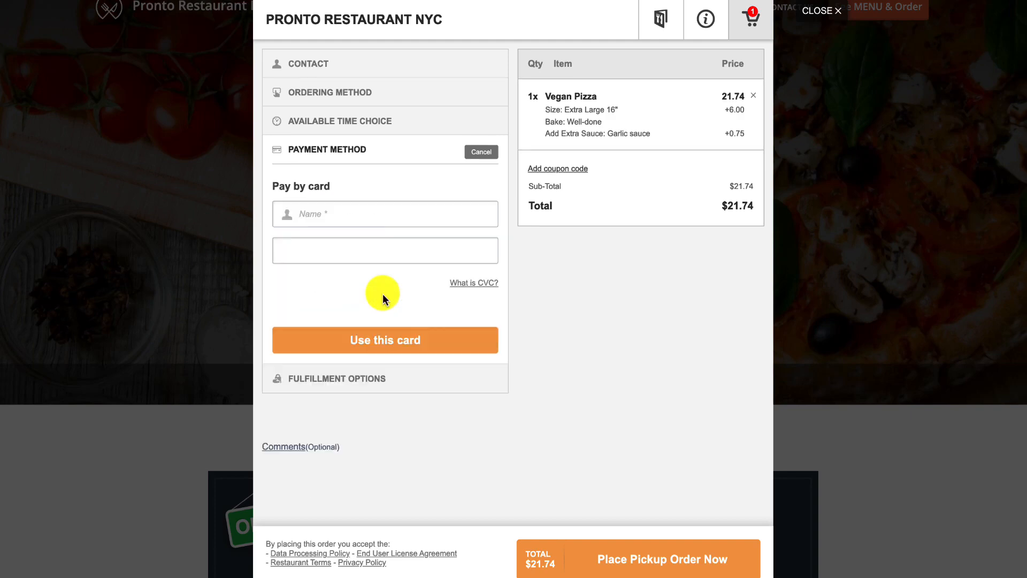
left_click(362, 217)
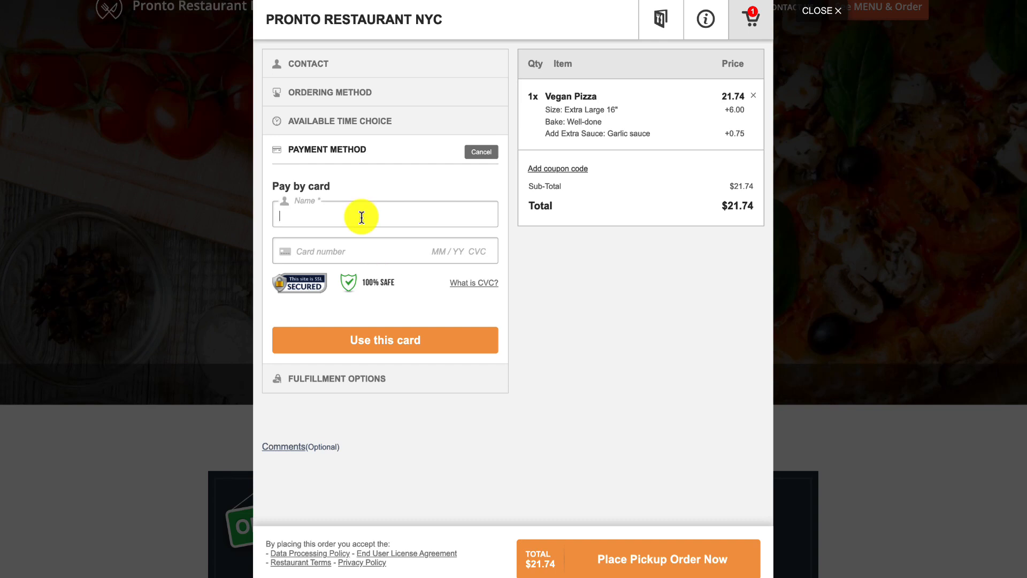
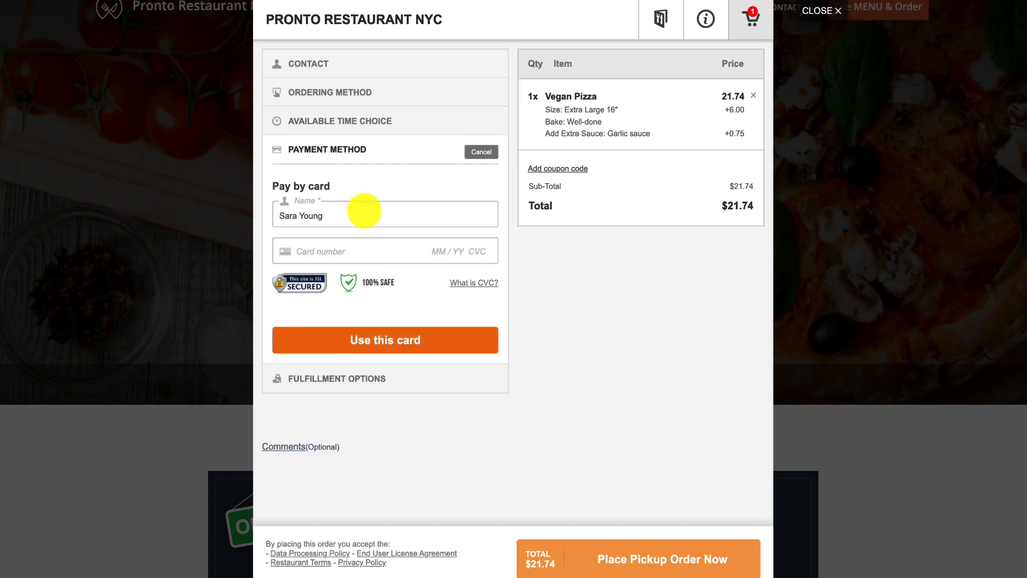
key("Tab")
type("555555")
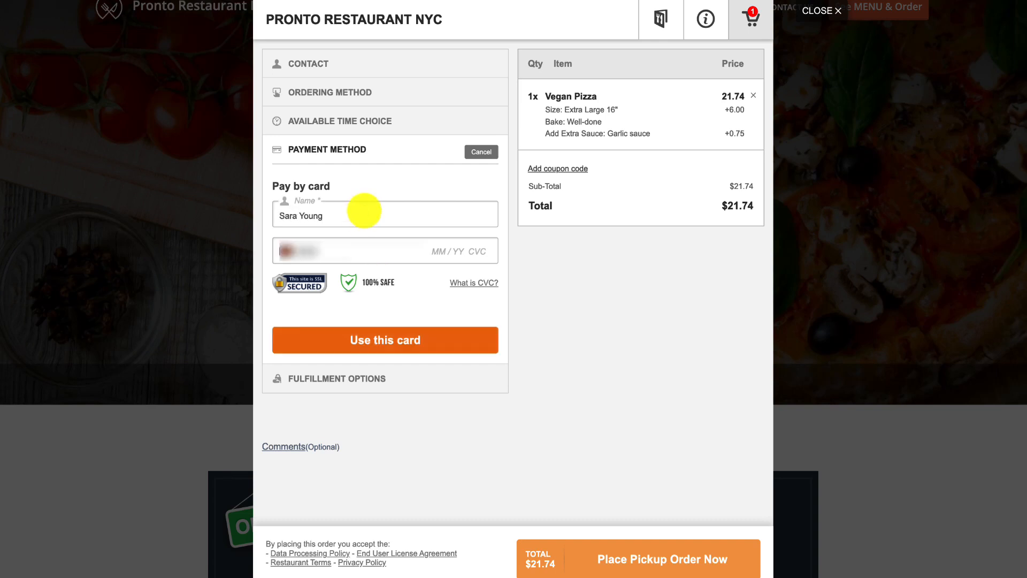
type("5555554")
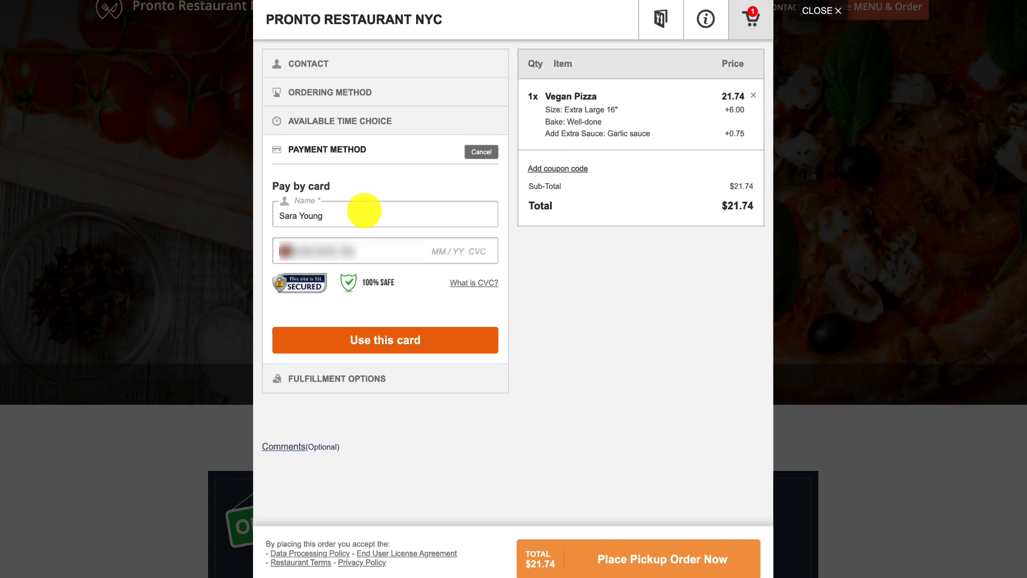
type("4441225")
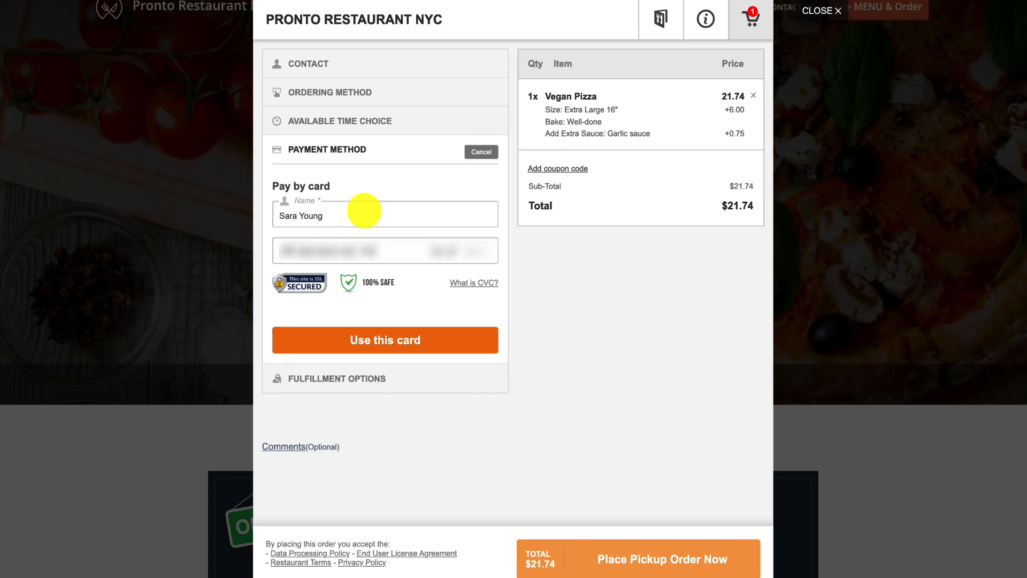
type("123")
left_click(405, 340)
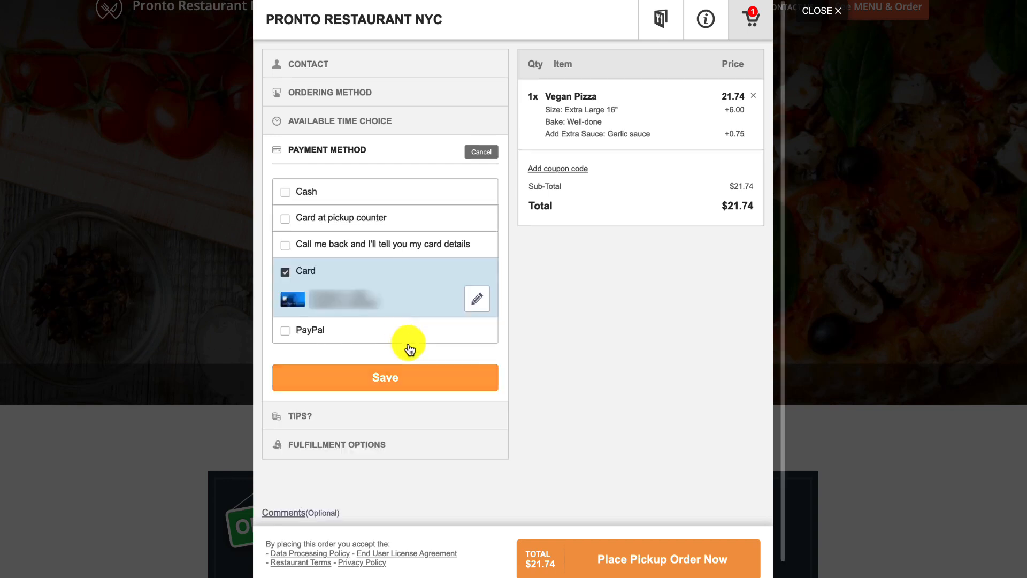
- Save the card payment and set the tip to $5.00
left_click(426, 379)
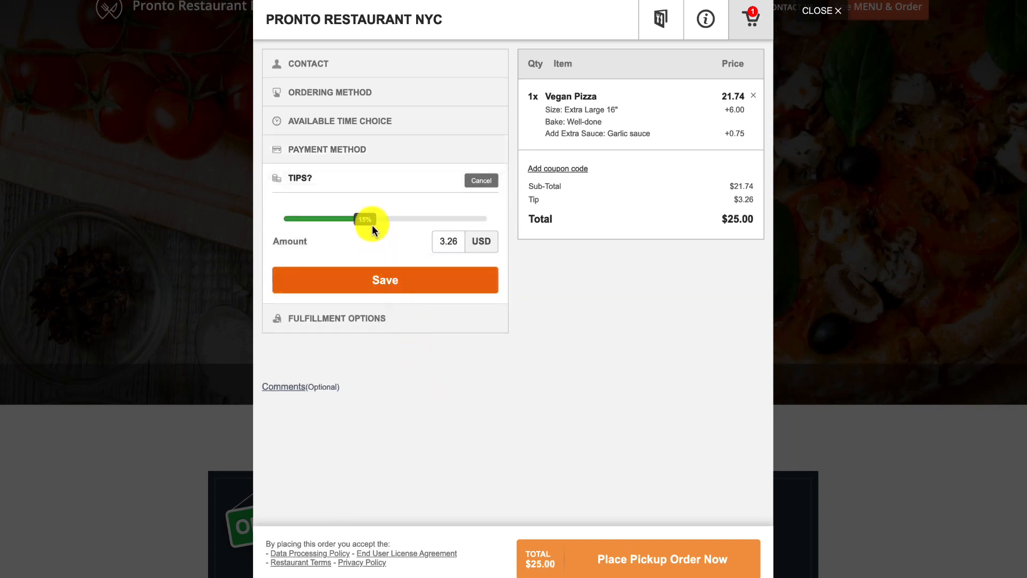
mouse_move(370, 220)
left_mouse_down()
mouse_move(358, 219)
mouse_move(381, 223)
left_mouse_up()
left_click_drag(456, 241, 430, 244)
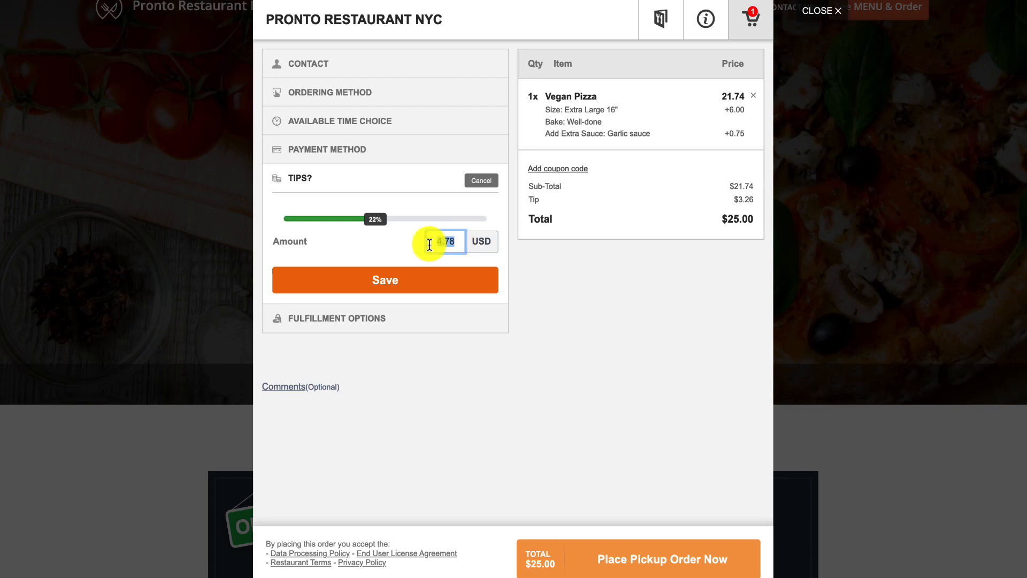
type("5.00")
left_click(436, 283)
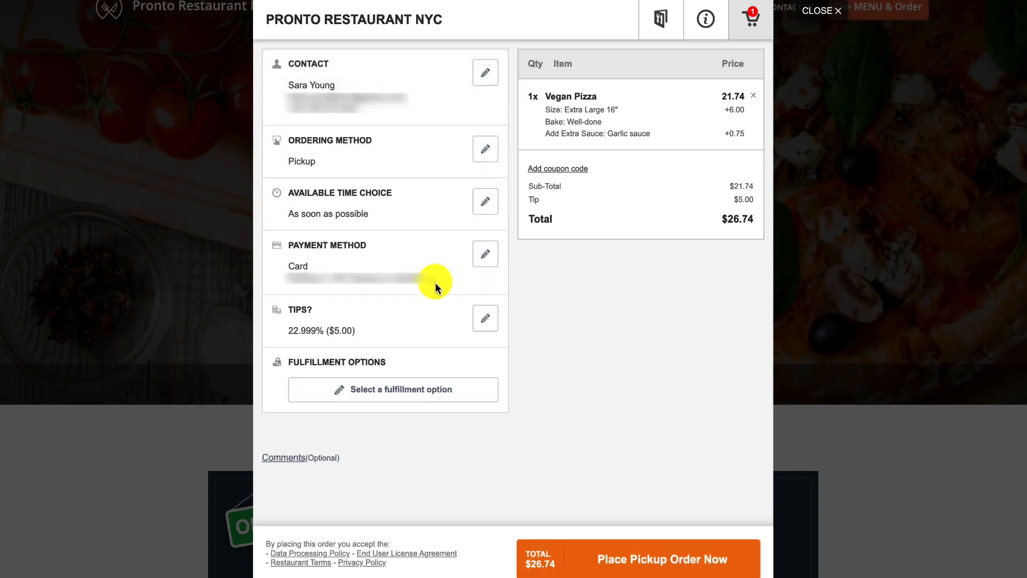
- Choose pickup at the restaurant counter and place the $26.74 pickup order
left_click(434, 389)
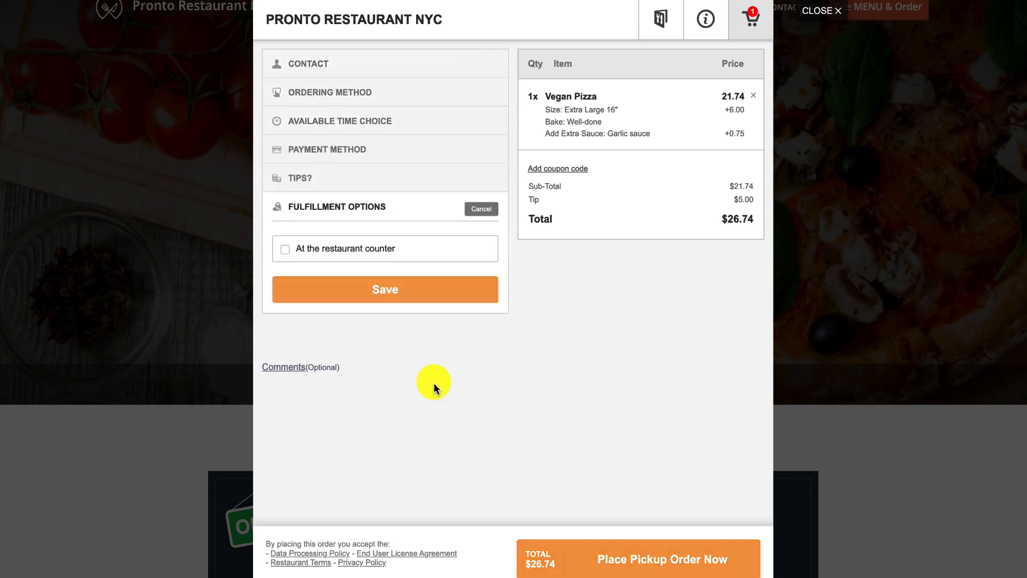
left_click(364, 258)
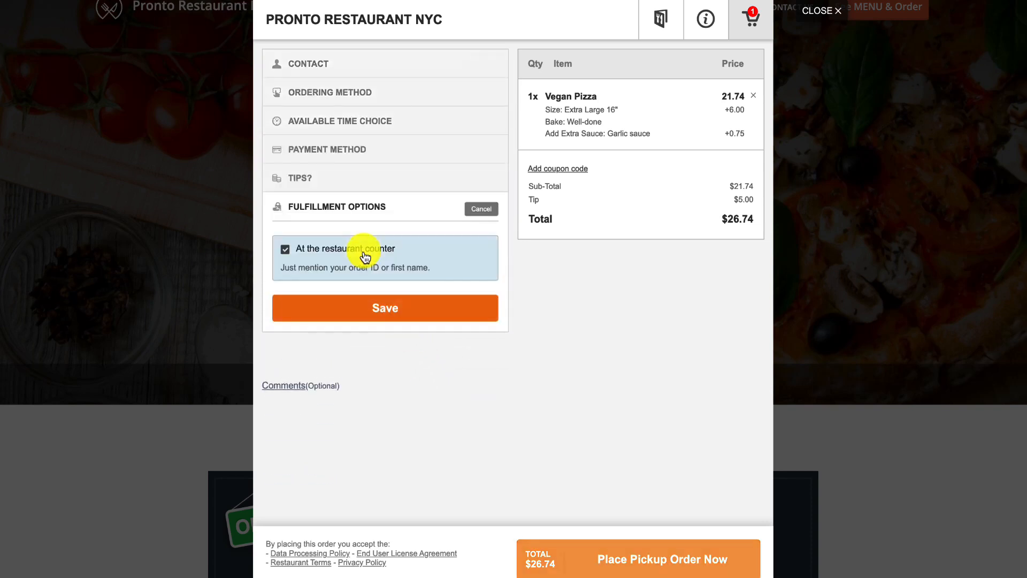
left_click(410, 310)
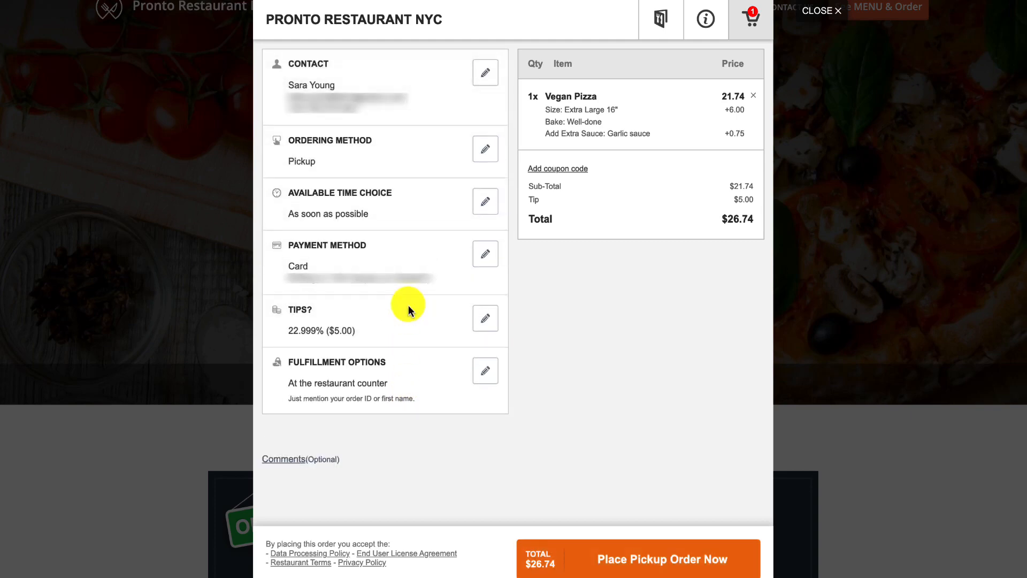
left_click(595, 551)
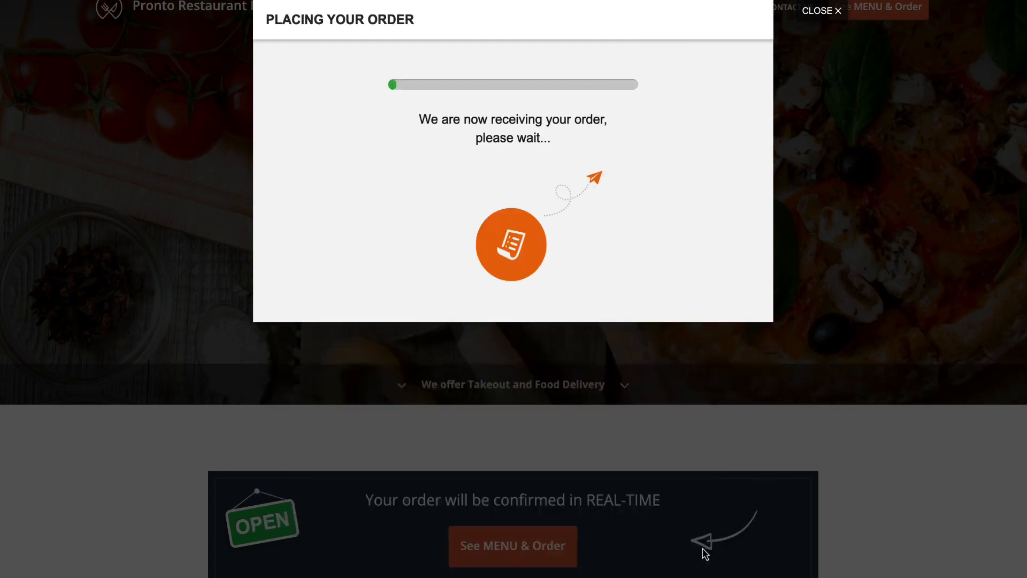